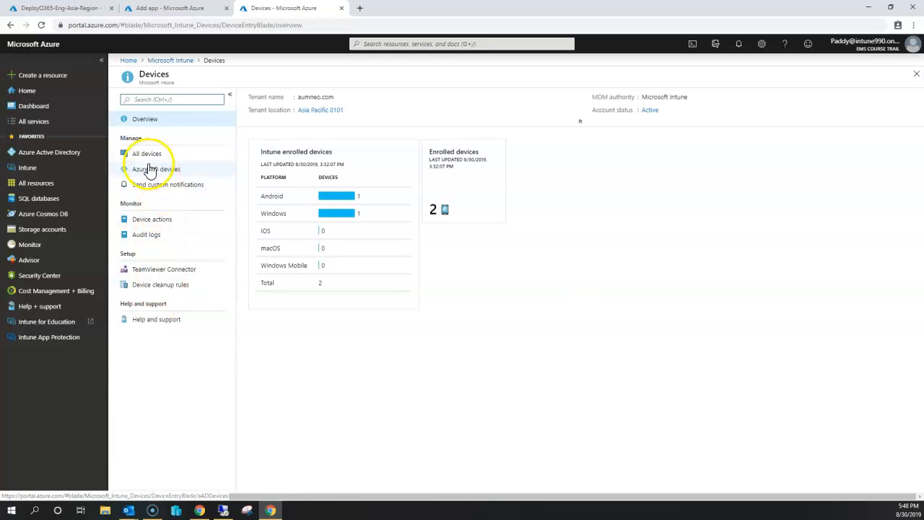
# Review the list of all Intune devices, checking the OS and the assigned user's e-mail for device DESKTOP-FO7EIGJ.
pyautogui.click(139, 153)
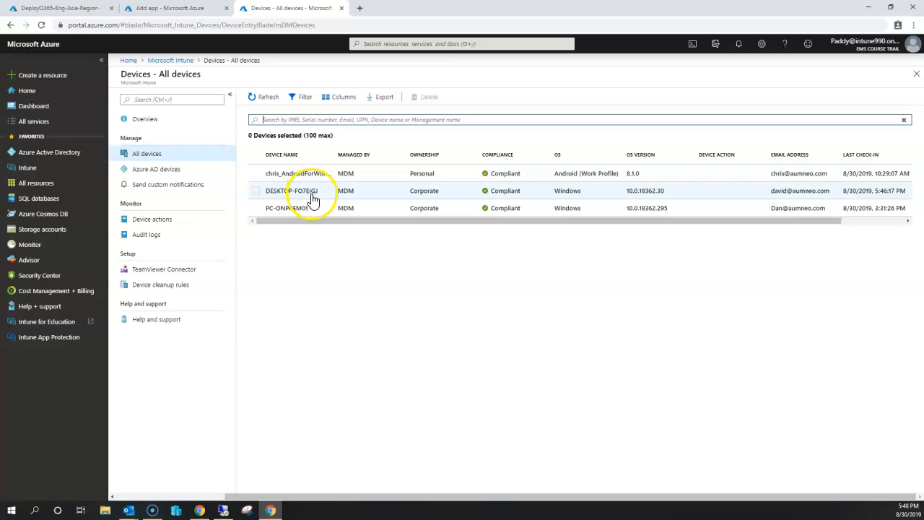
pyautogui.moveTo(506, 193); pyautogui.dragTo(605, 184)
pyautogui.moveTo(772, 193); pyautogui.dragTo(831, 190)
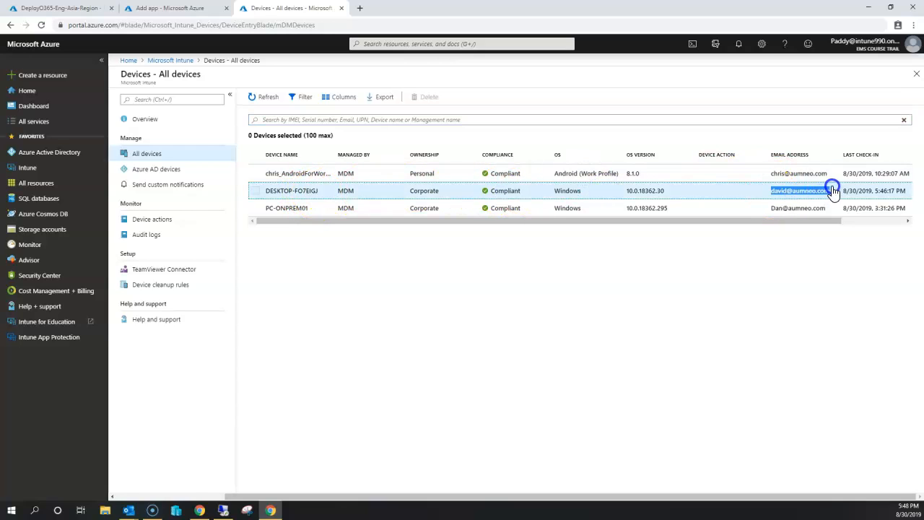
# Find the DeployO365-Eng-Asia-Region group among all groups and review its members.
pyautogui.click(65, 8)
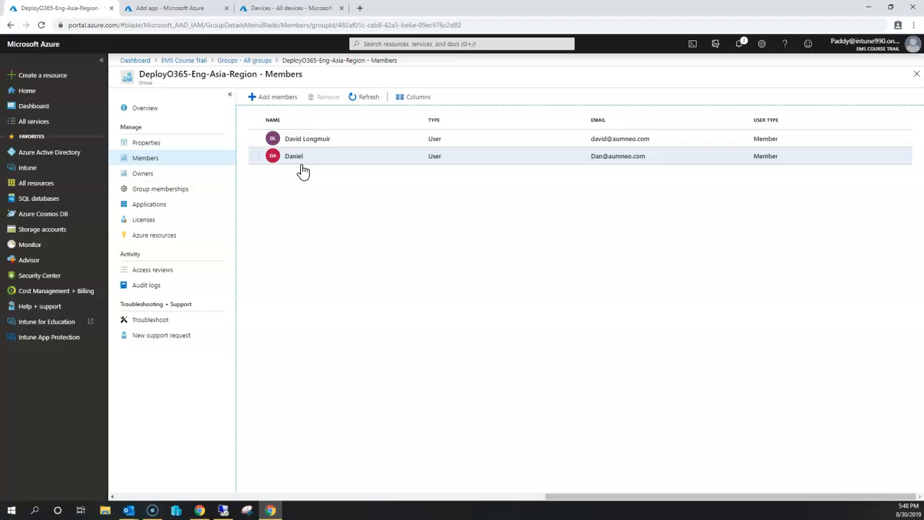
pyautogui.moveTo(142, 77); pyautogui.dragTo(262, 63)
pyautogui.click(257, 61)
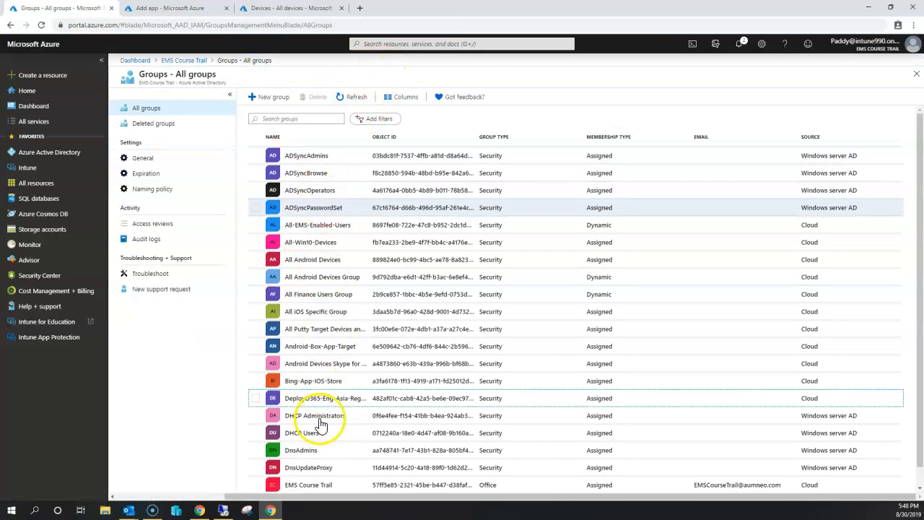
pyautogui.click(311, 398)
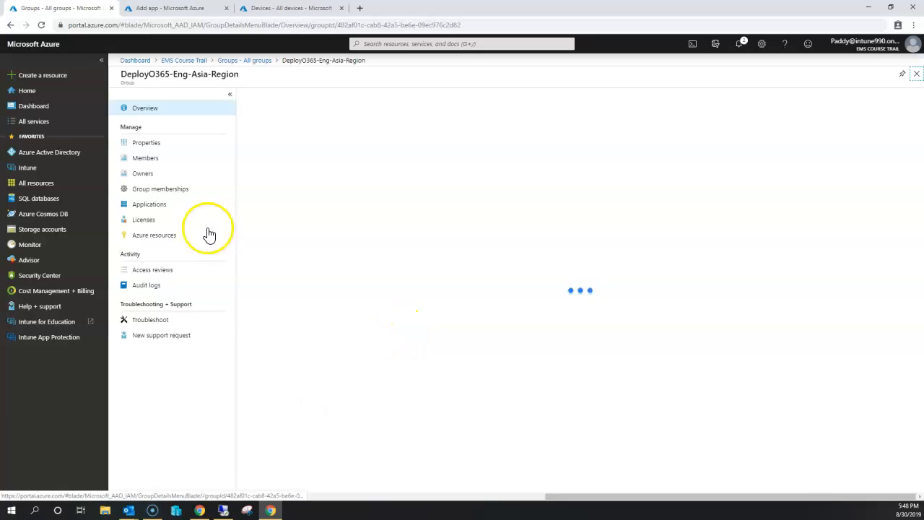
pyautogui.click(147, 158)
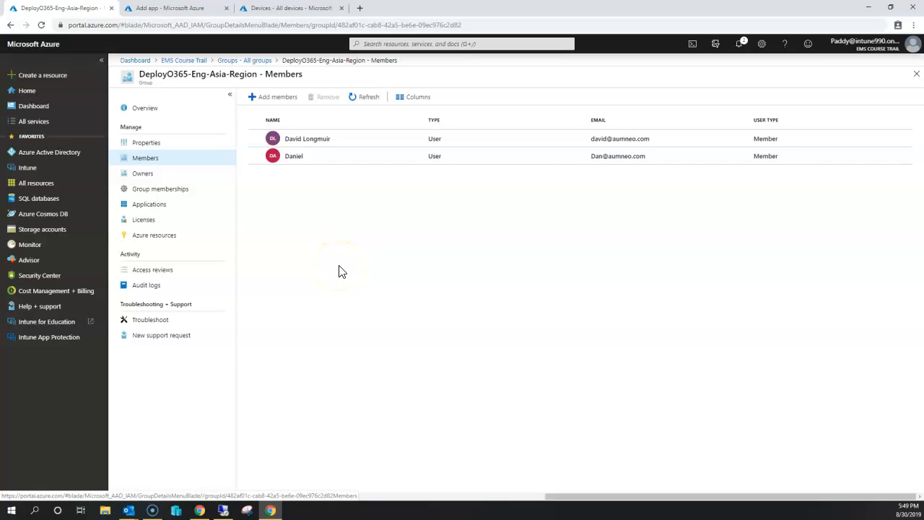
pyautogui.moveTo(297, 177); pyautogui.dragTo(424, 282)
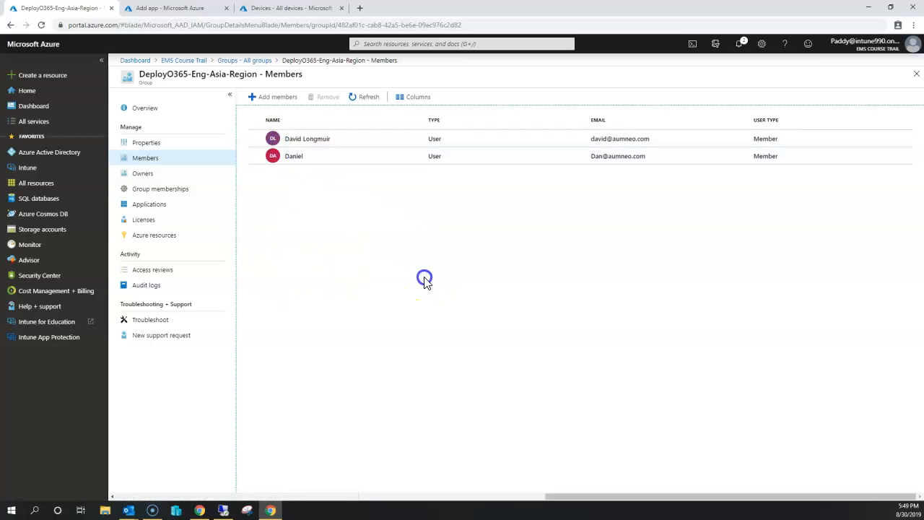
# Start adding a new Intune client app with the Office 365 Suite app type Windows 10.
pyautogui.hotkey('ctrl', 'Tab')
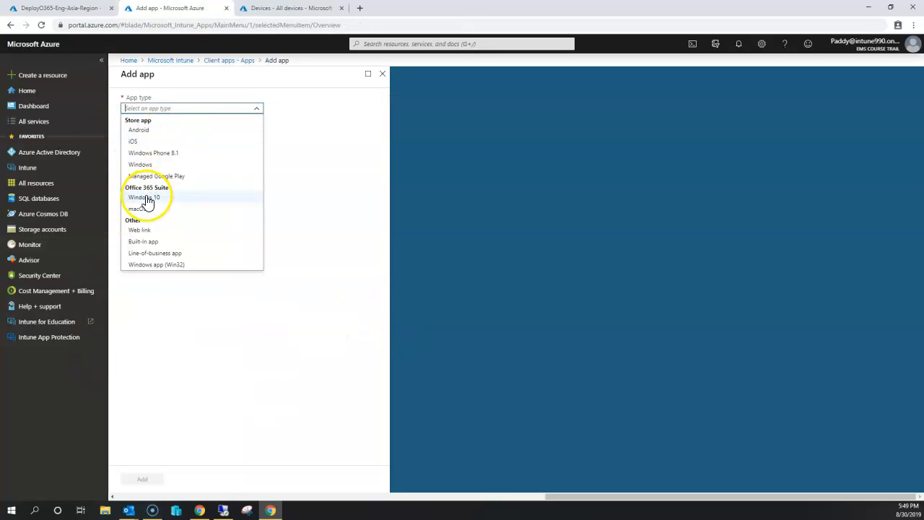
pyautogui.click(229, 63)
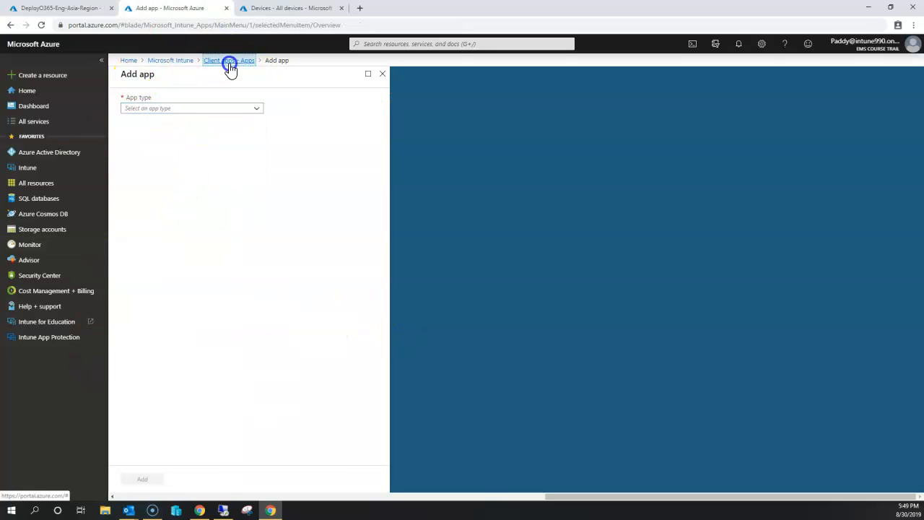
pyautogui.click(172, 61)
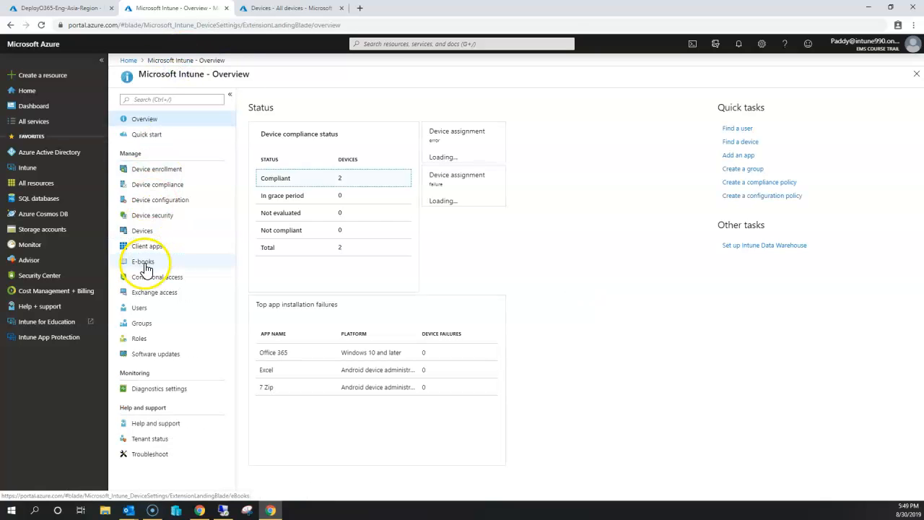
pyautogui.click(148, 246)
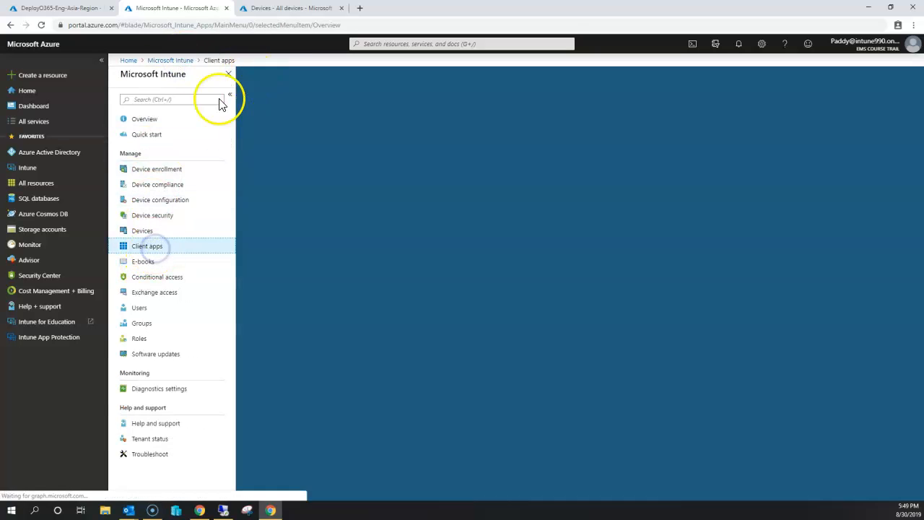
pyautogui.click(143, 156)
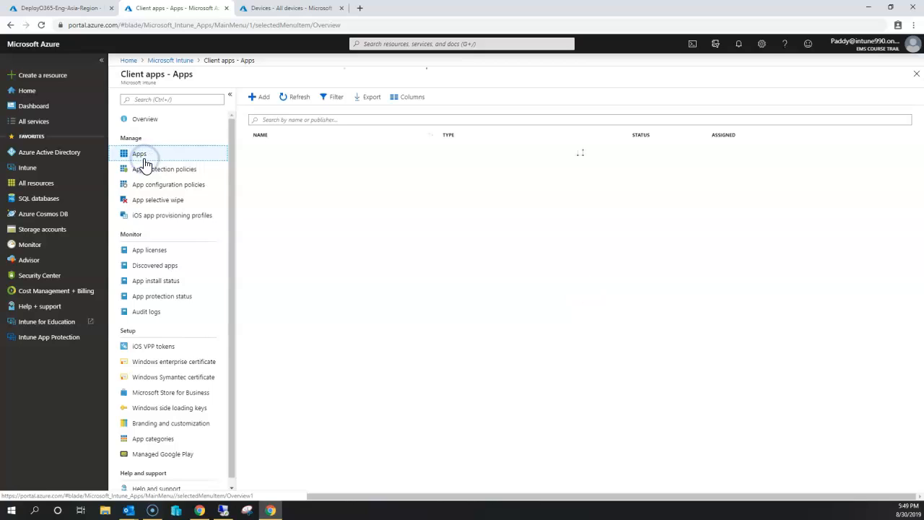
pyautogui.click(257, 97)
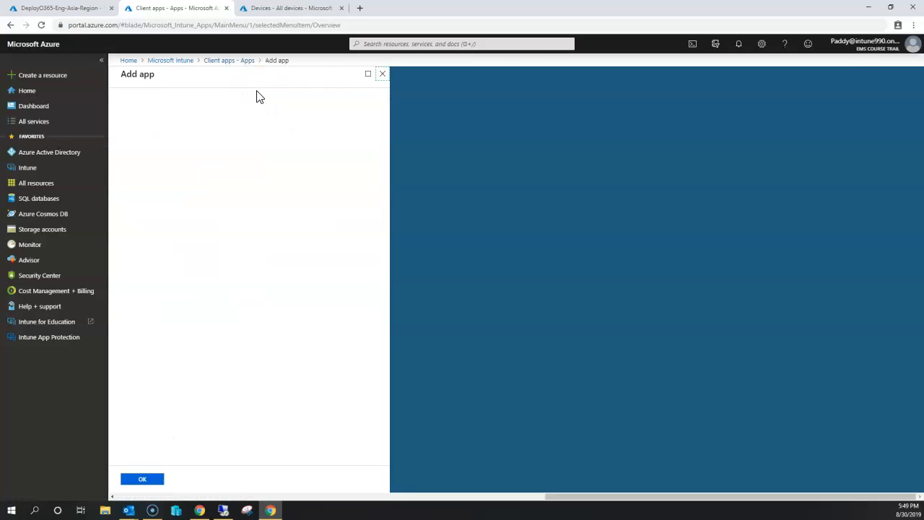
pyautogui.click(217, 108)
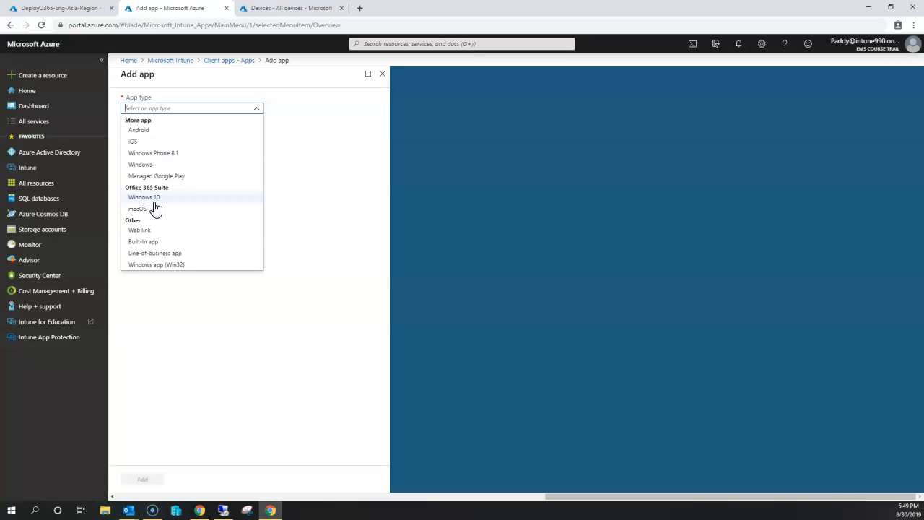
pyautogui.click(154, 199)
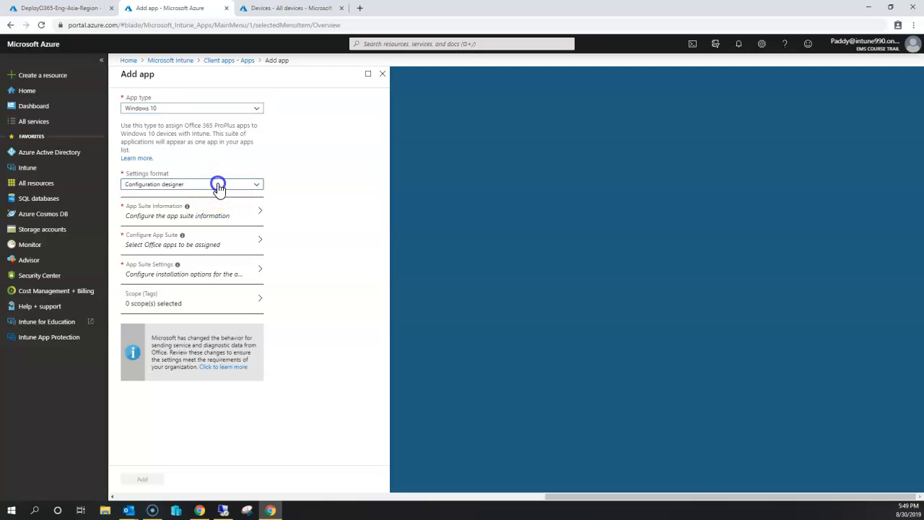
# Try the Enter XML data settings format with its configuration file field, and return to Configuration designer.
pyautogui.click(218, 184)
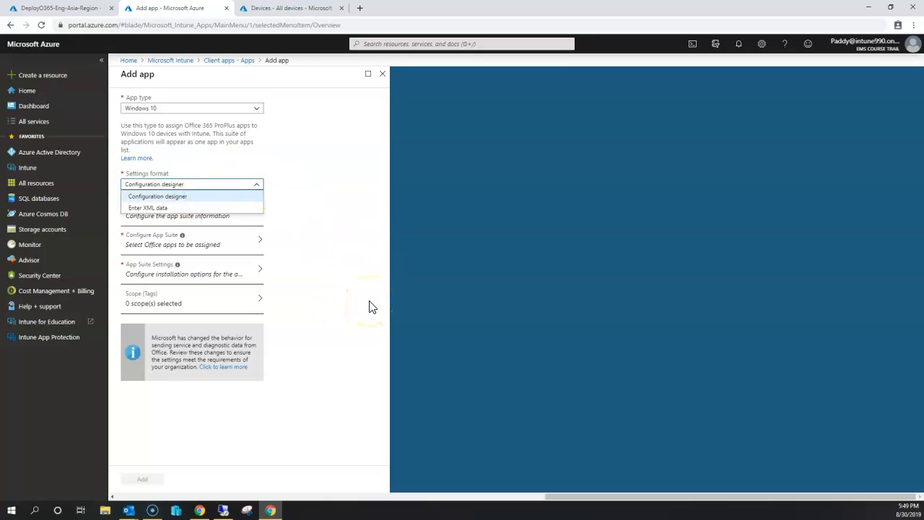
pyautogui.click(210, 207)
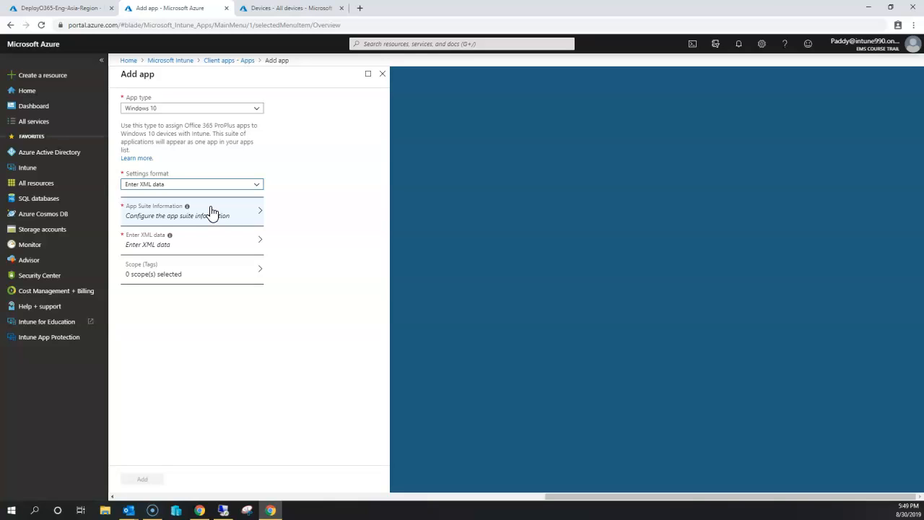
pyautogui.click(223, 250)
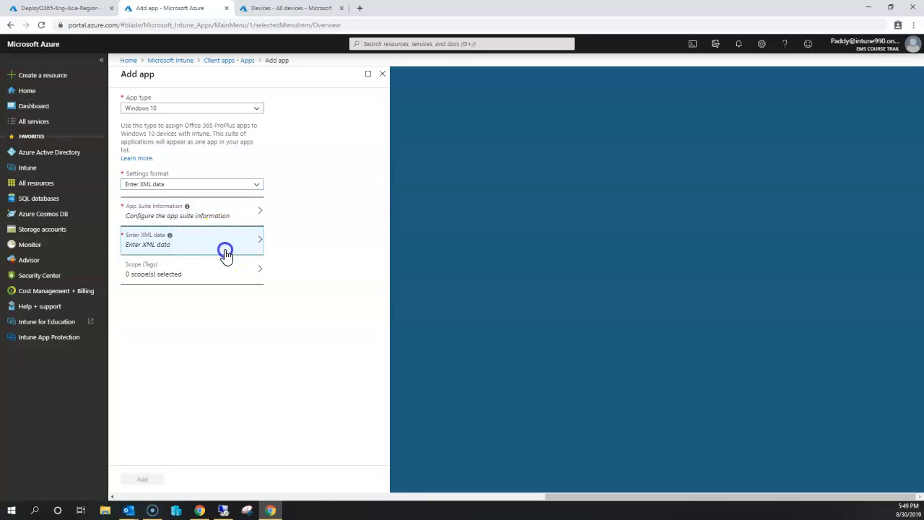
pyautogui.click(400, 143)
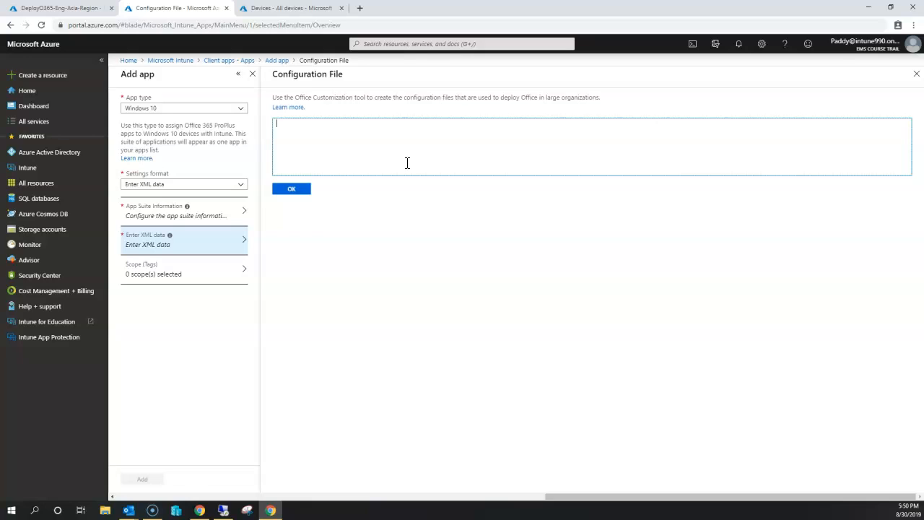
pyautogui.click(164, 184)
pyautogui.click(161, 195)
pyautogui.click(205, 388)
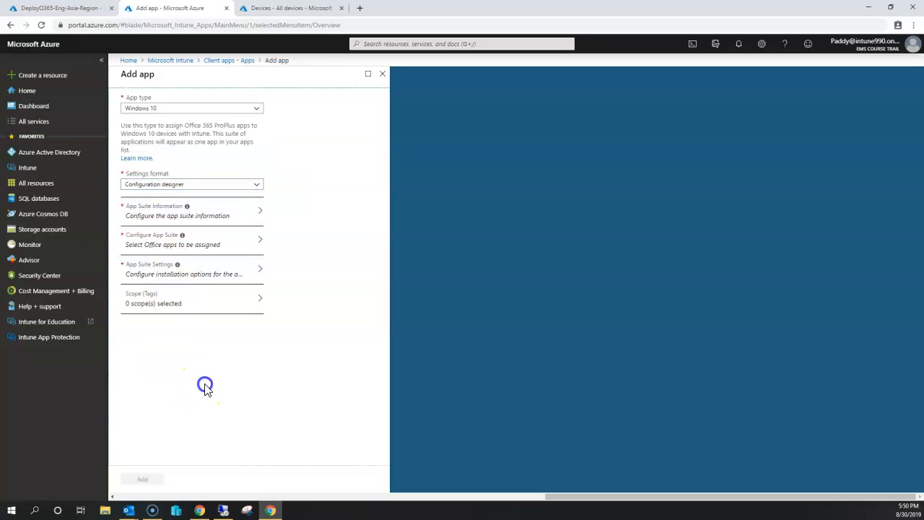
# Enter Office 365 Deployment as both the suite name and the suite description in the app suite information.
pyautogui.click(193, 213)
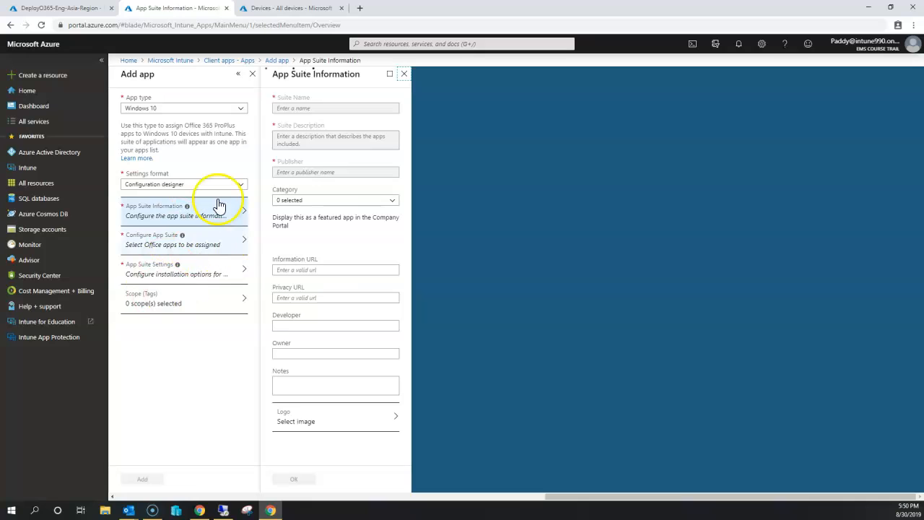
pyautogui.click(307, 108)
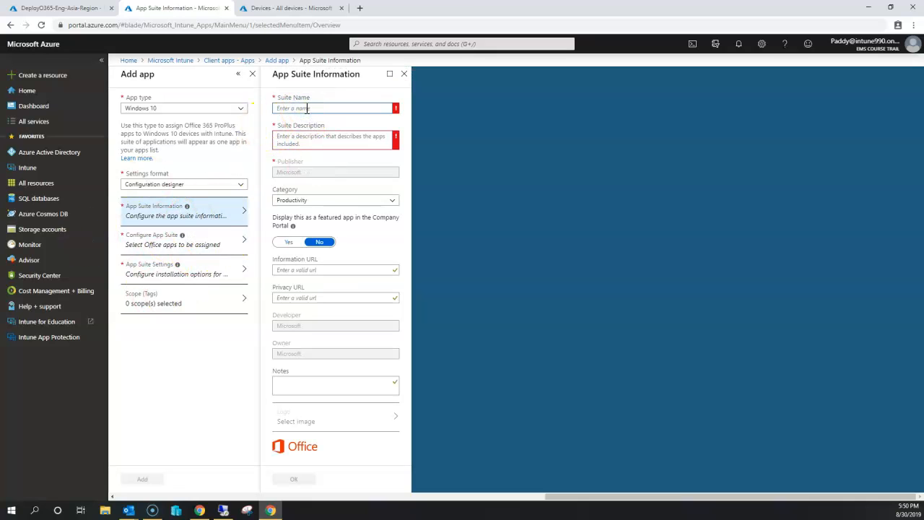
pyautogui.write('Office 365 Deployment')
pyautogui.press('Tab')
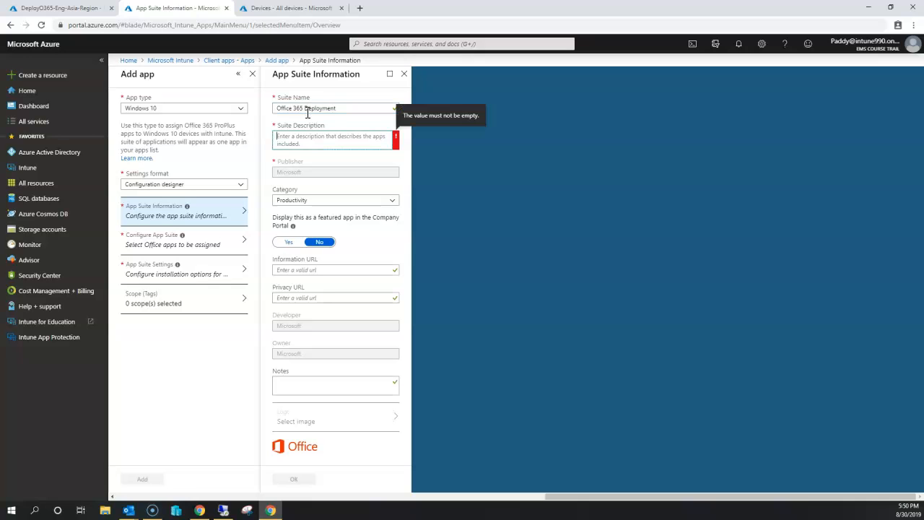
pyautogui.tripleClick(307, 109)
pyautogui.hotkey('ctrl', 'c')
pyautogui.press('Tab')
pyautogui.hotkey('ctrl', 'v')
pyautogui.press('Tab')
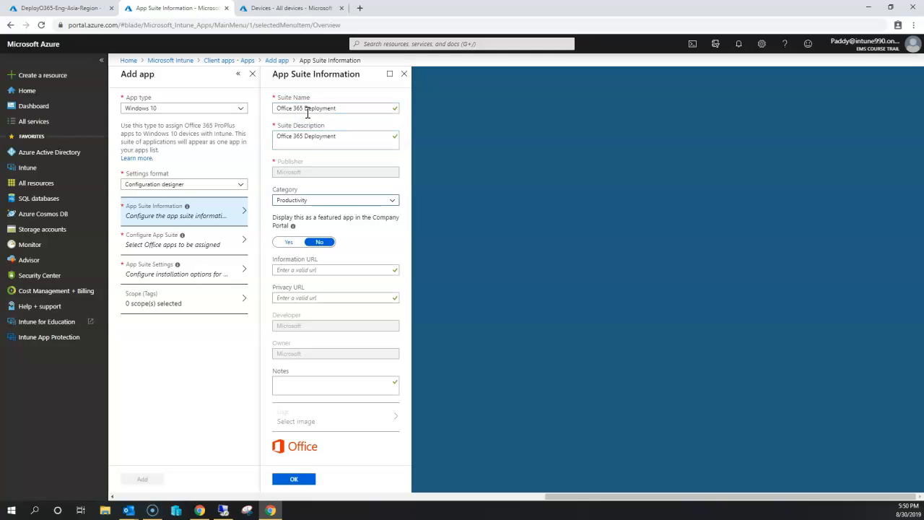
# Keep the Productivity category, set the suite to display as a featured app in the Company Portal, and save the suite information.
pyautogui.click(351, 205)
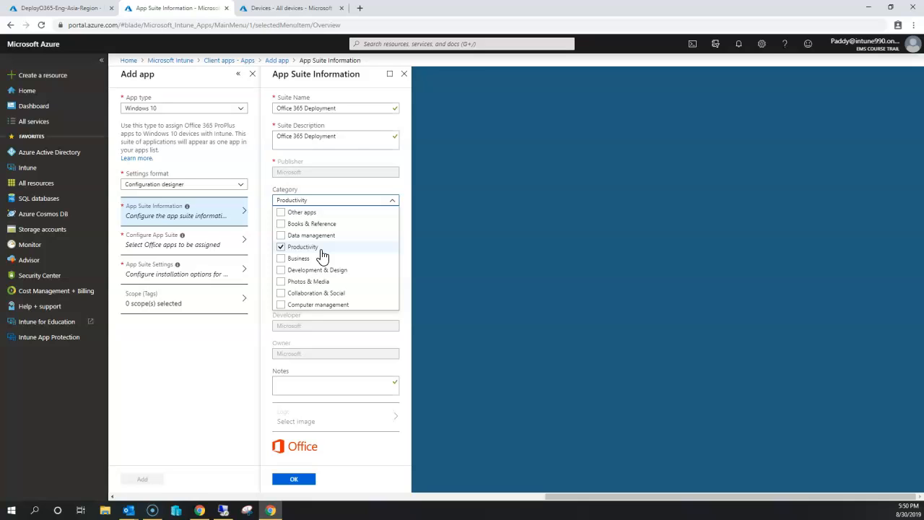
pyautogui.click(411, 183)
pyautogui.moveTo(275, 217); pyautogui.dragTo(390, 211)
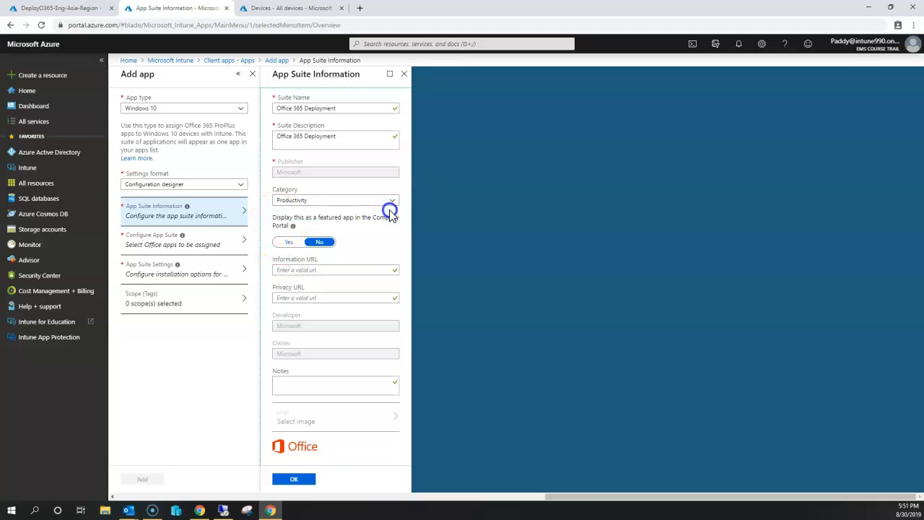
pyautogui.click(287, 242)
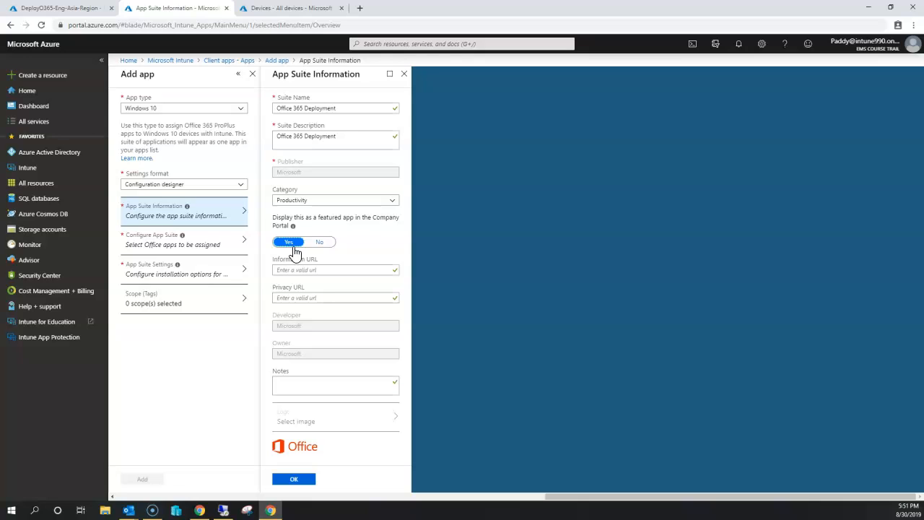
pyautogui.click(293, 250)
pyautogui.click(295, 480)
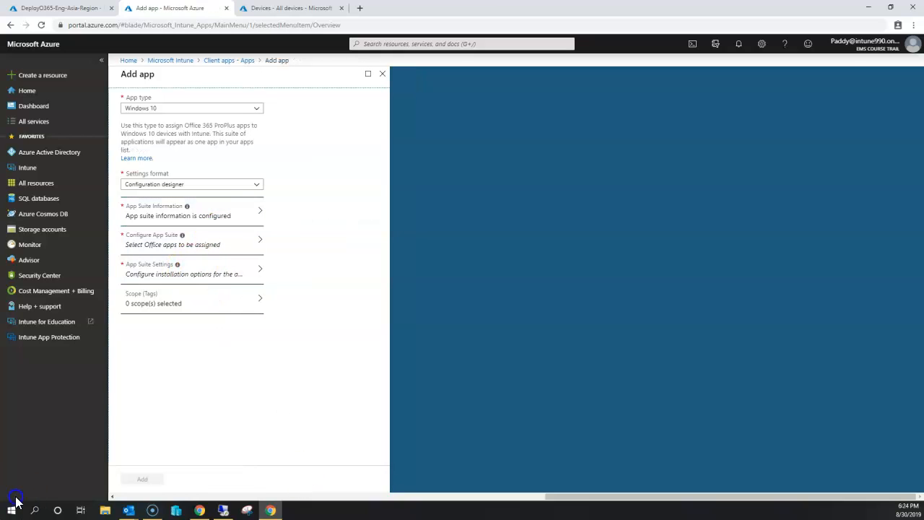
# Configure the app suite by excluding Skype for Business from the selected Office 365 apps, and save the selection.
pyautogui.click(214, 247)
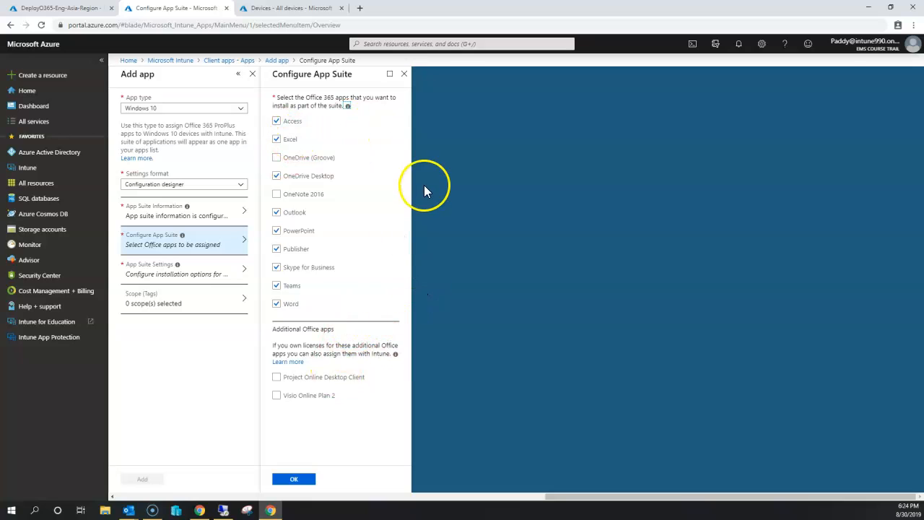
pyautogui.click(277, 124)
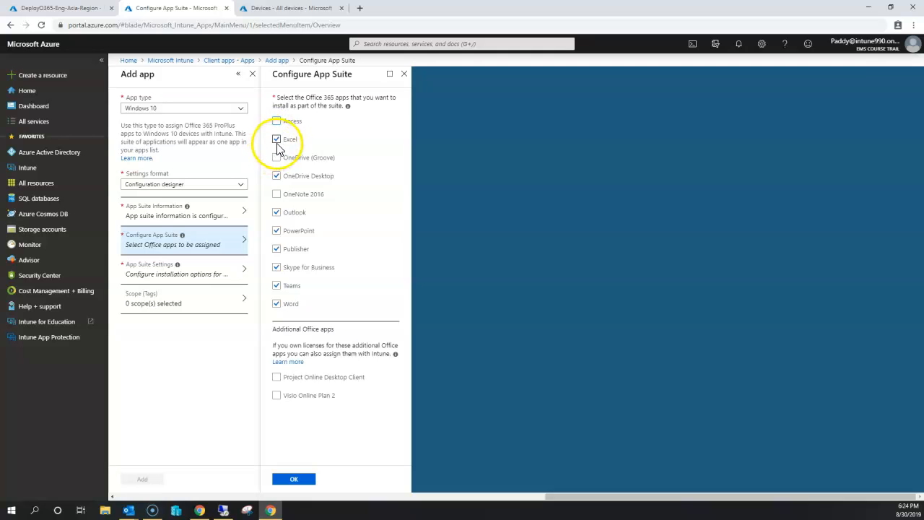
pyautogui.click(277, 121)
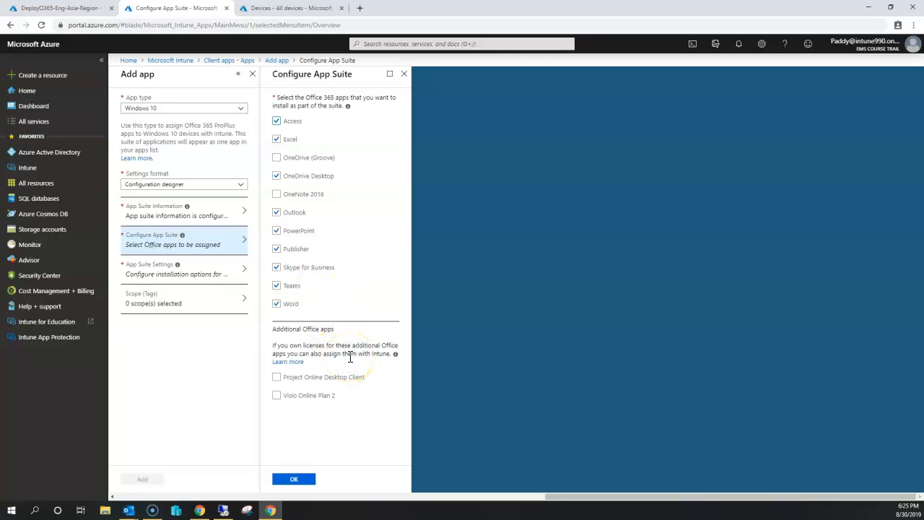
pyautogui.click(276, 377)
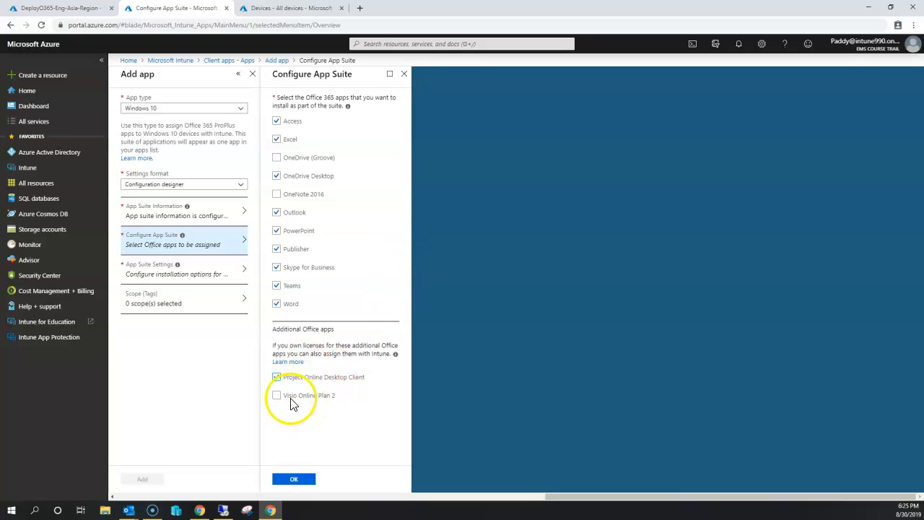
pyautogui.click(278, 378)
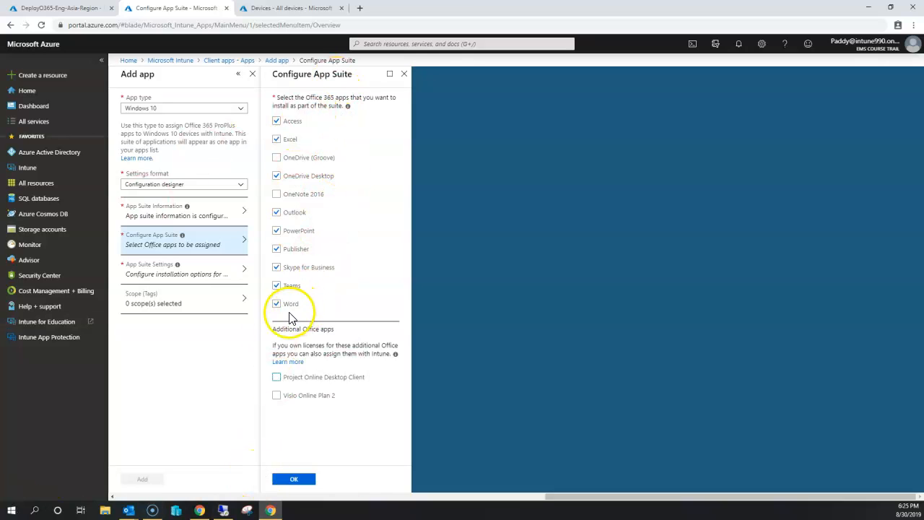
pyautogui.click(277, 286)
pyautogui.click(277, 286)
pyautogui.click(278, 268)
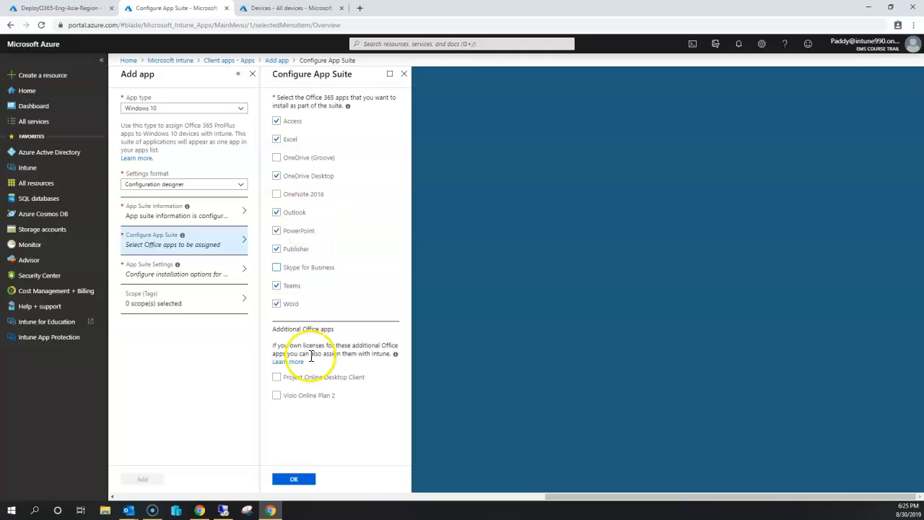
pyautogui.click(295, 479)
pyautogui.click(309, 483)
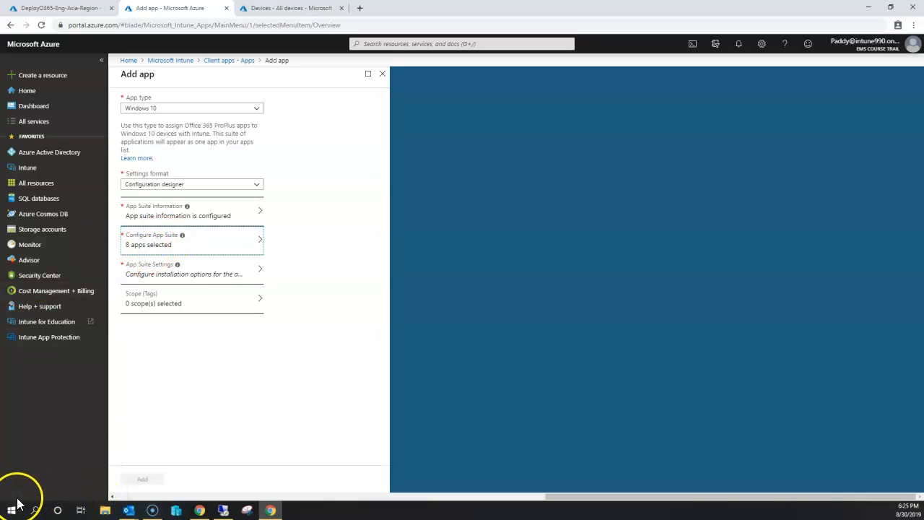
# In the app suite settings, keep the 64-bit architecture and set the update channel to Monthly (Targeted).
pyautogui.click(208, 269)
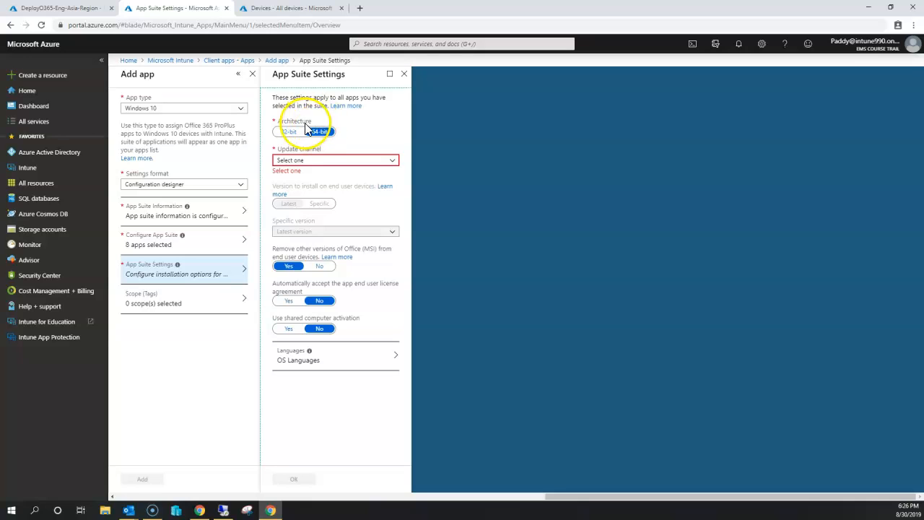
pyautogui.click(320, 161)
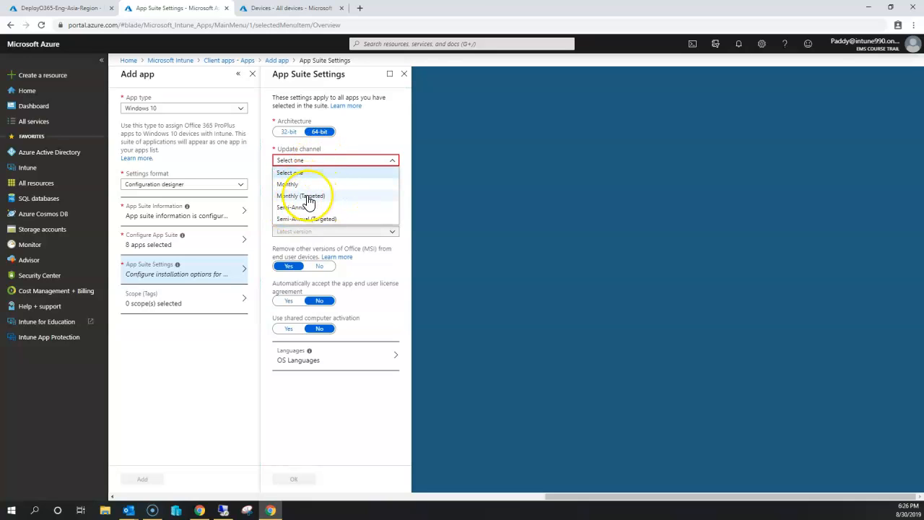
pyautogui.click(307, 198)
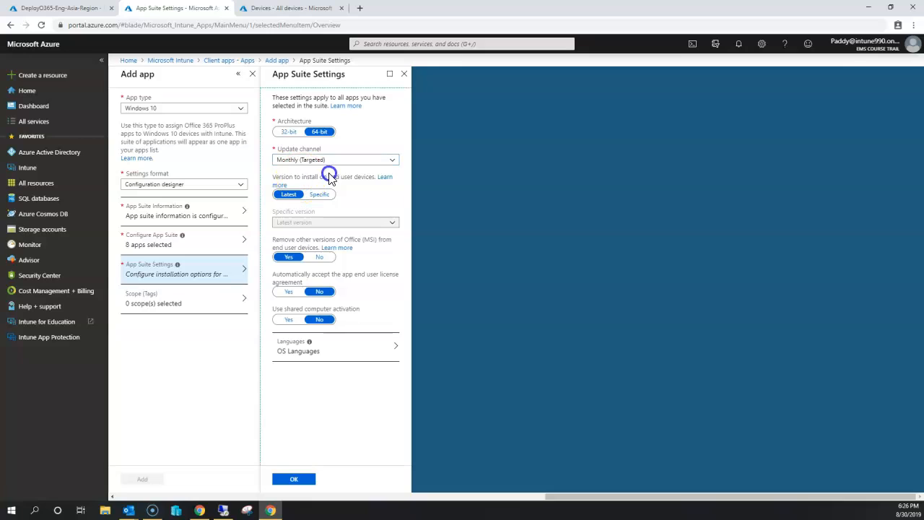
# Try the Specific option for the version to install on end user devices, view its version choices, and return to Latest.
pyautogui.click(321, 195)
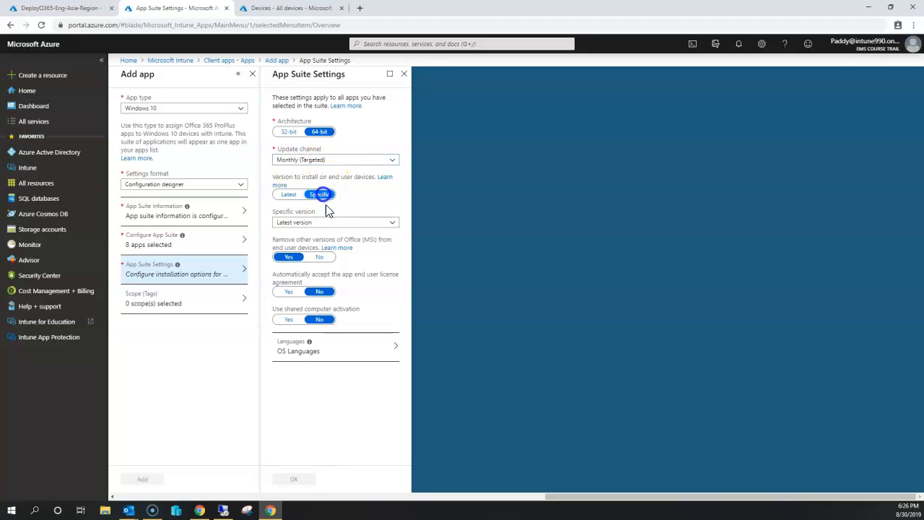
pyautogui.click(366, 224)
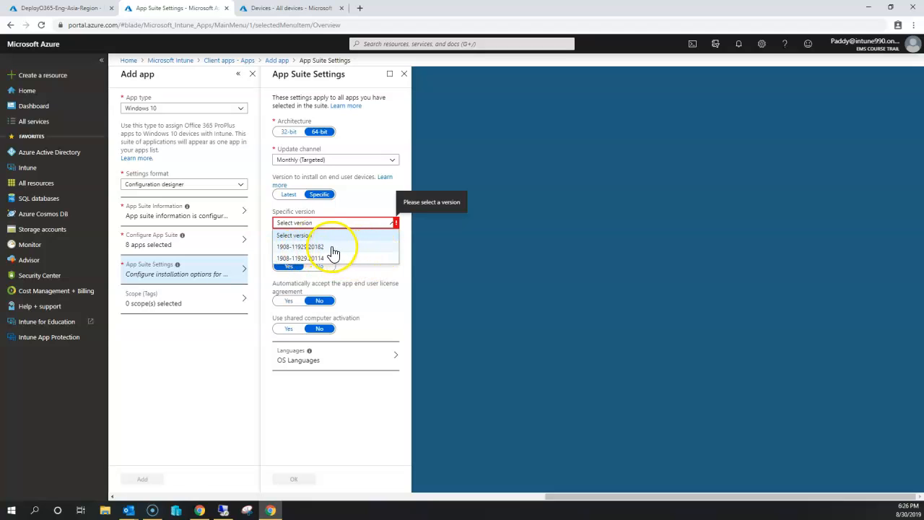
pyautogui.click(292, 195)
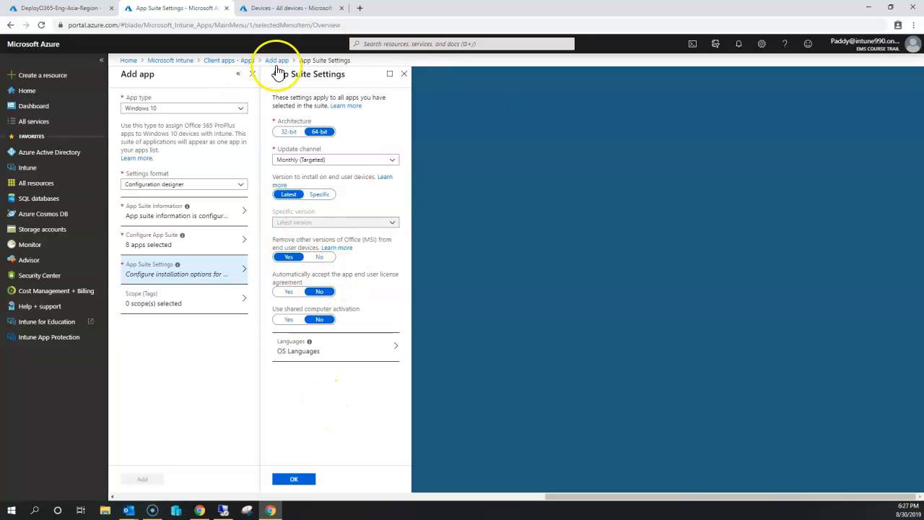
# Review the option for removing other versions of Office (MSI) alongside the available app types, keeping Windows 10.
pyautogui.moveTo(287, 240); pyautogui.dragTo(384, 239)
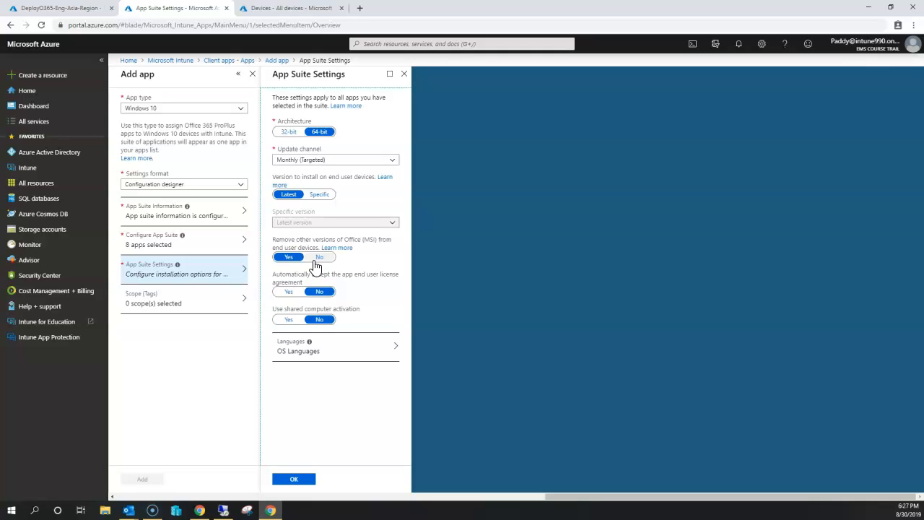
pyautogui.click(232, 109)
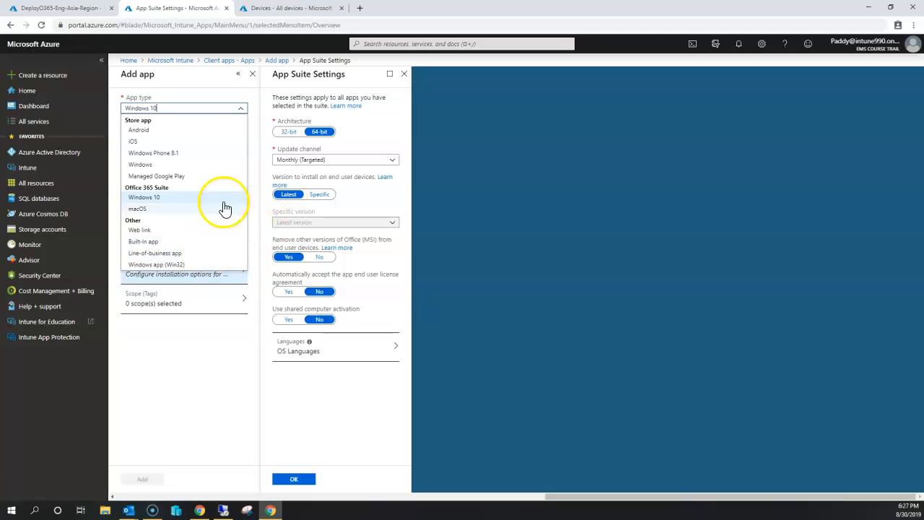
pyautogui.click(367, 241)
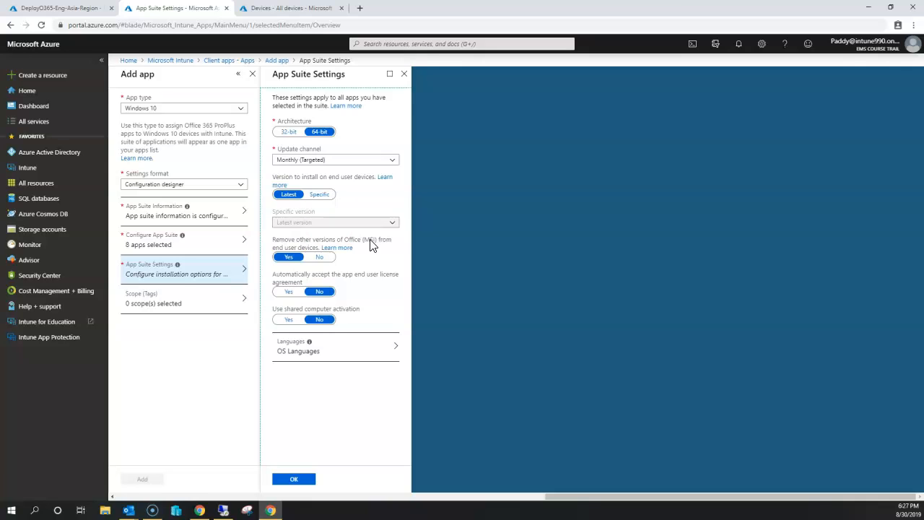
pyautogui.click(185, 108)
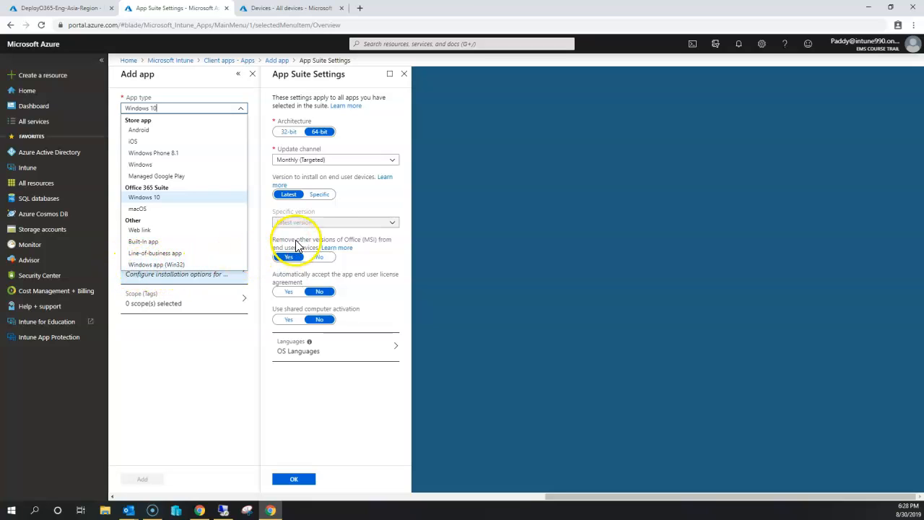
pyautogui.click(372, 241)
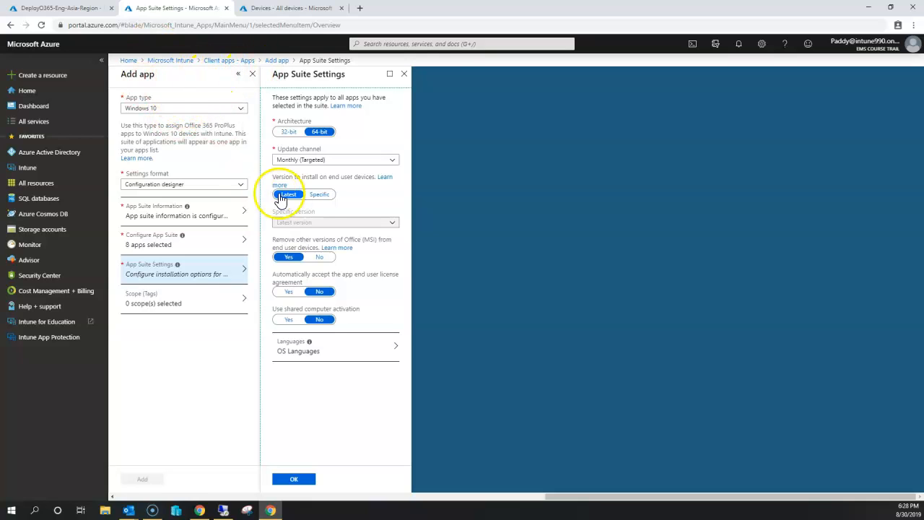
# Set the end user license agreement to be accepted automatically, add English (en-us) as an Office language, and save the app suite settings.
pyautogui.click(289, 291)
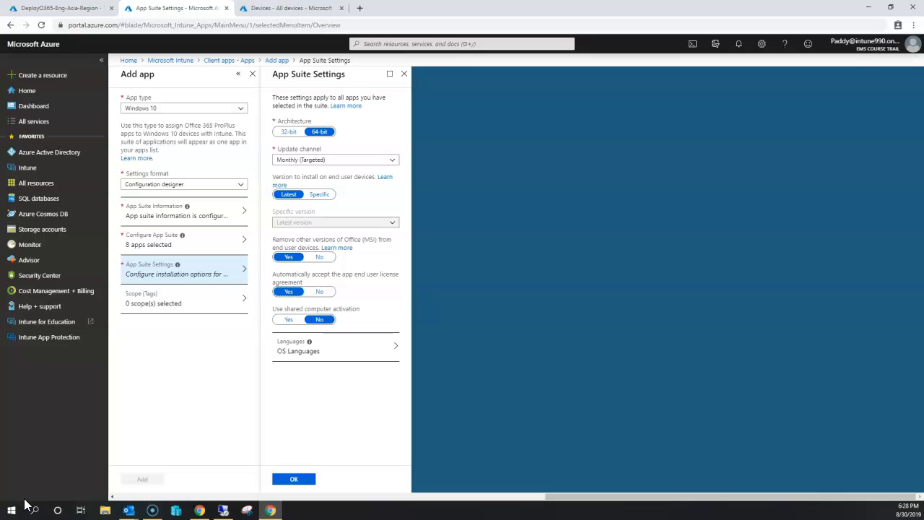
pyautogui.click(332, 357)
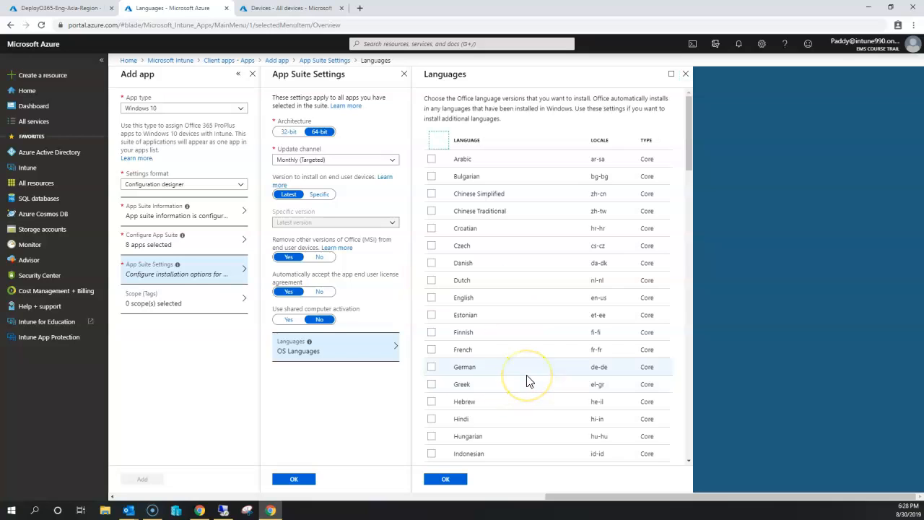
pyautogui.scroll(-15, 525, 376)
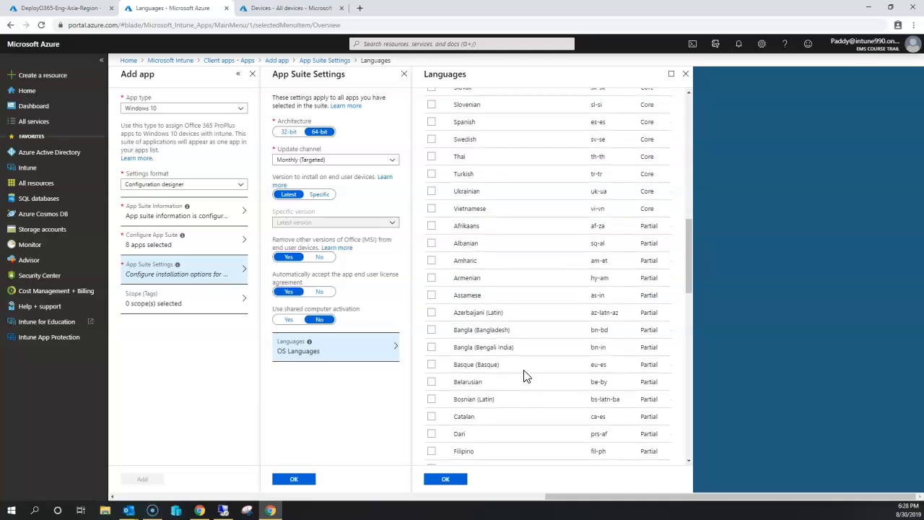
pyautogui.scroll(-3, 525, 372)
pyautogui.scroll(15, 526, 372)
pyautogui.click(556, 149)
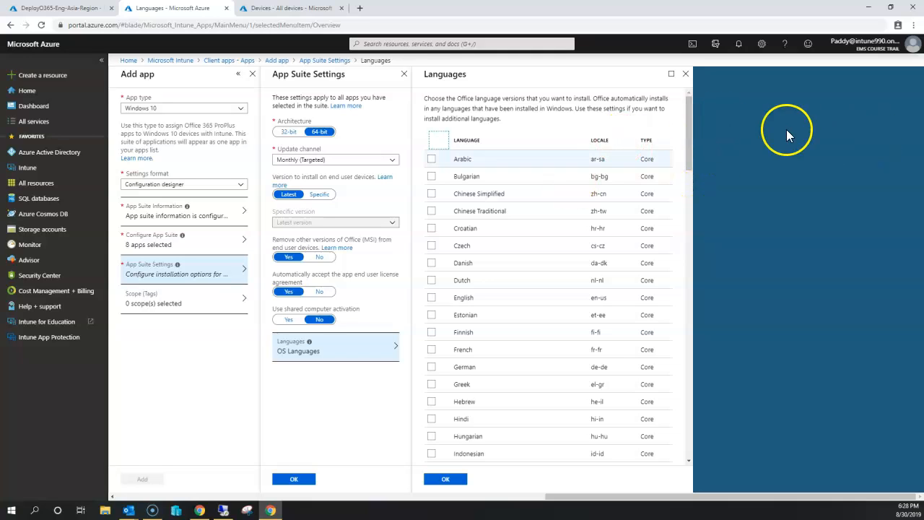
pyautogui.click(431, 299)
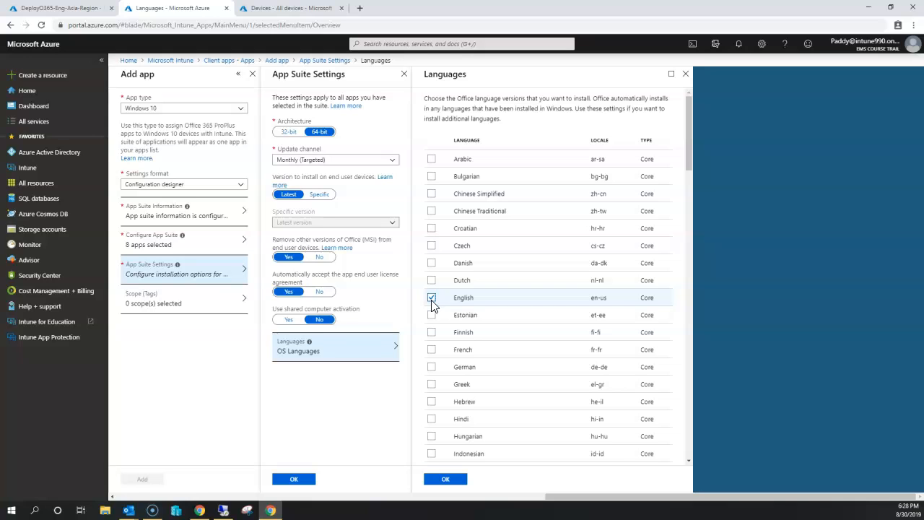
pyautogui.click(448, 480)
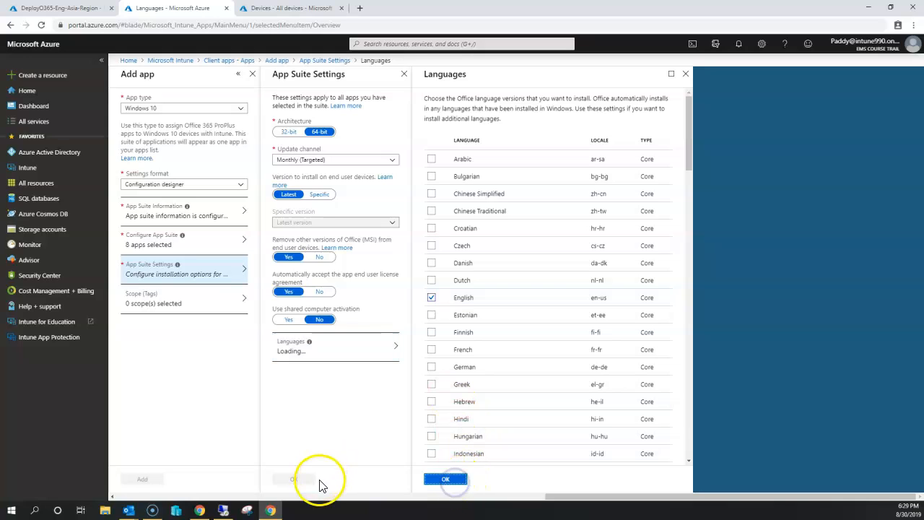
pyautogui.click(297, 480)
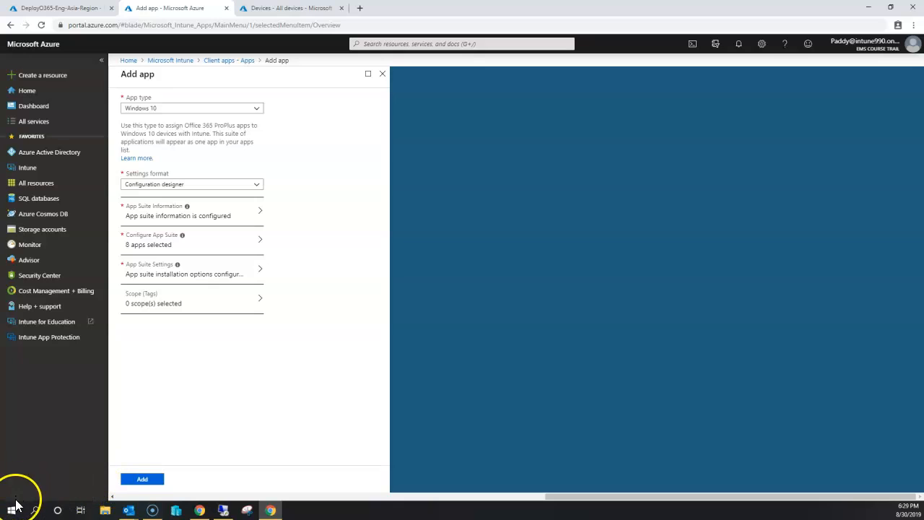
# Return to the client apps list without adding the new suite, and examine the group assignments of the already assigned Office 365 Windows 10 suite.
pyautogui.doubleClick(156, 449)
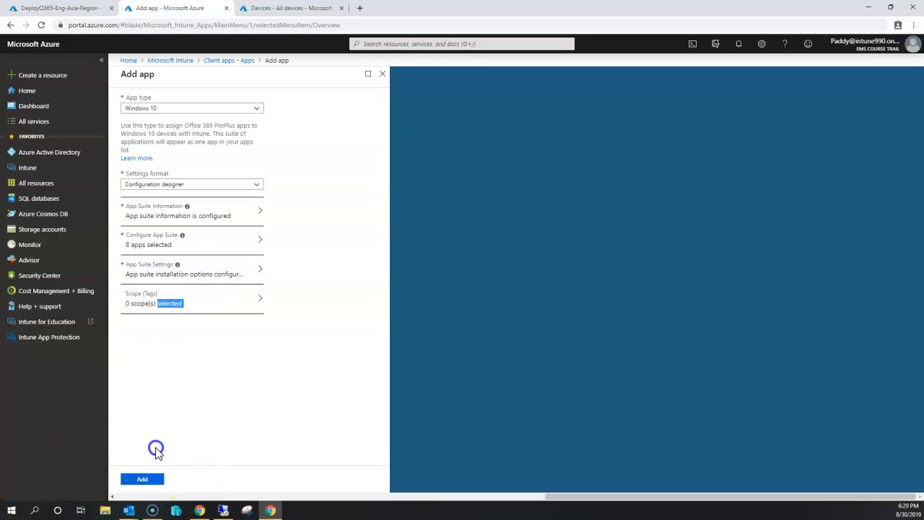
pyautogui.click(234, 62)
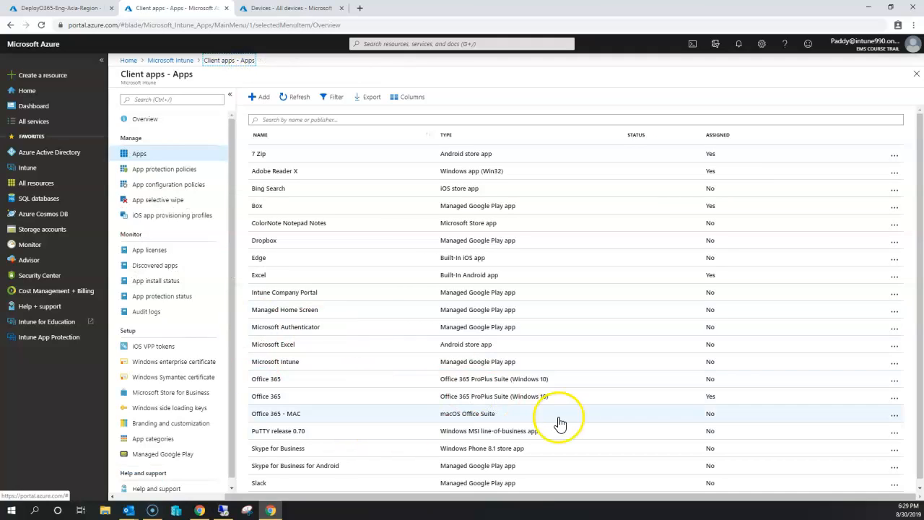
pyautogui.scroll(-1, 549, 422)
pyautogui.click(462, 390)
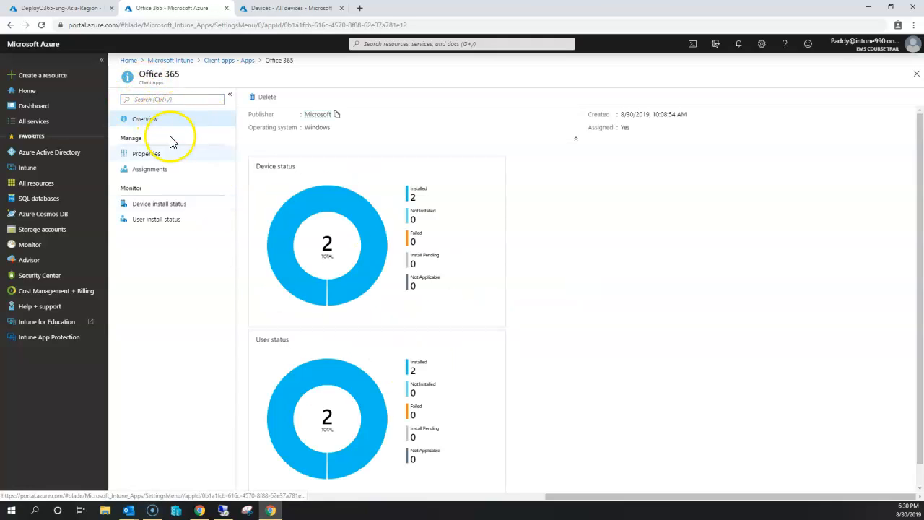
pyautogui.click(164, 171)
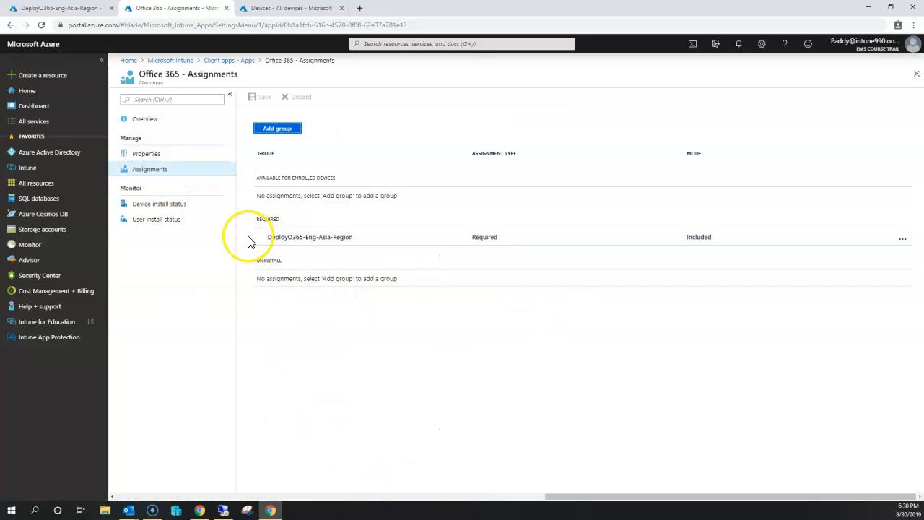
pyautogui.moveTo(264, 244); pyautogui.dragTo(295, 243)
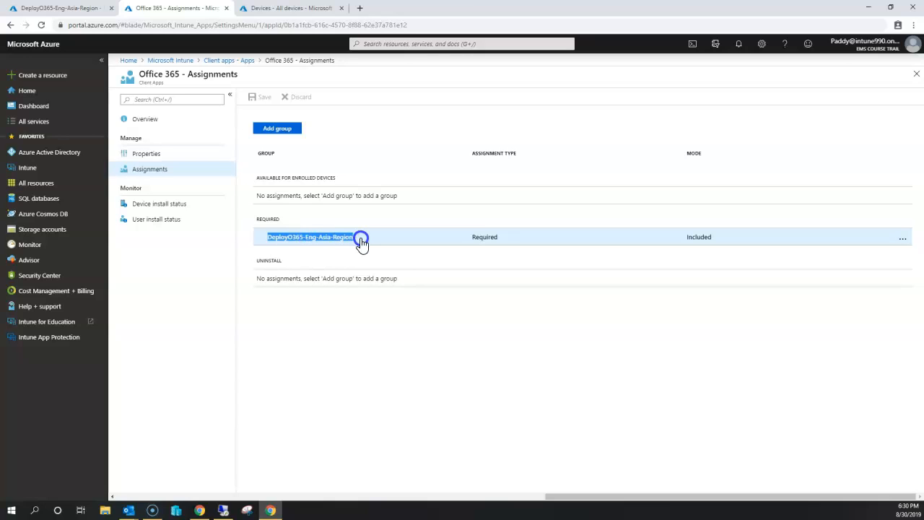
pyautogui.click(436, 408)
# Try adding a group assignment of type Required, and open the selection of groups to include.
pyautogui.click(282, 130)
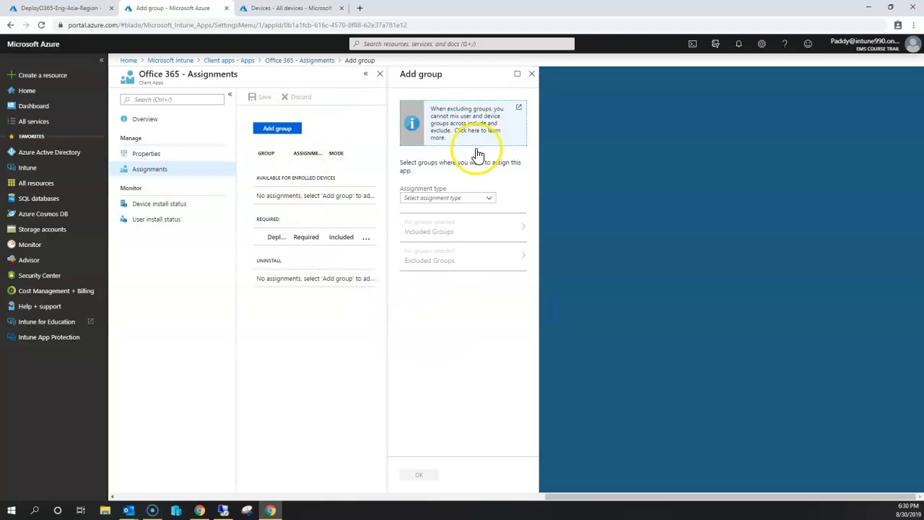
pyautogui.click(489, 199)
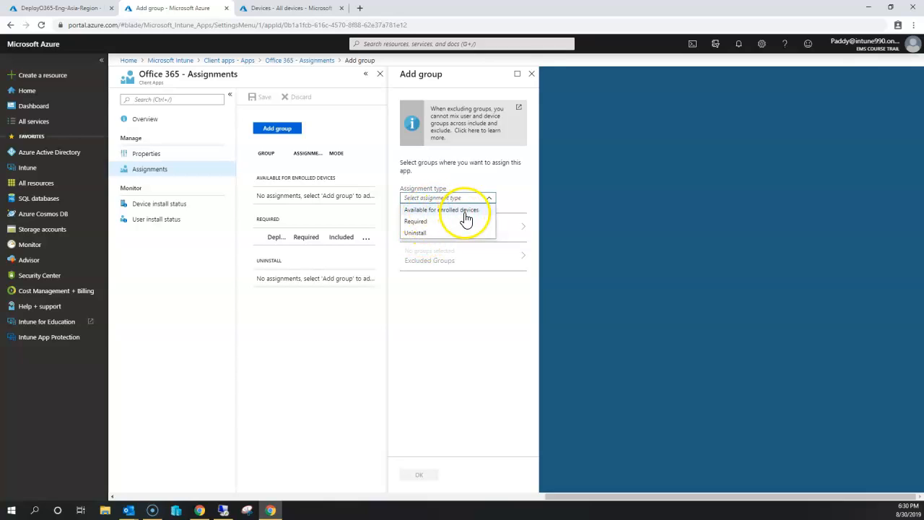
pyautogui.click(425, 221)
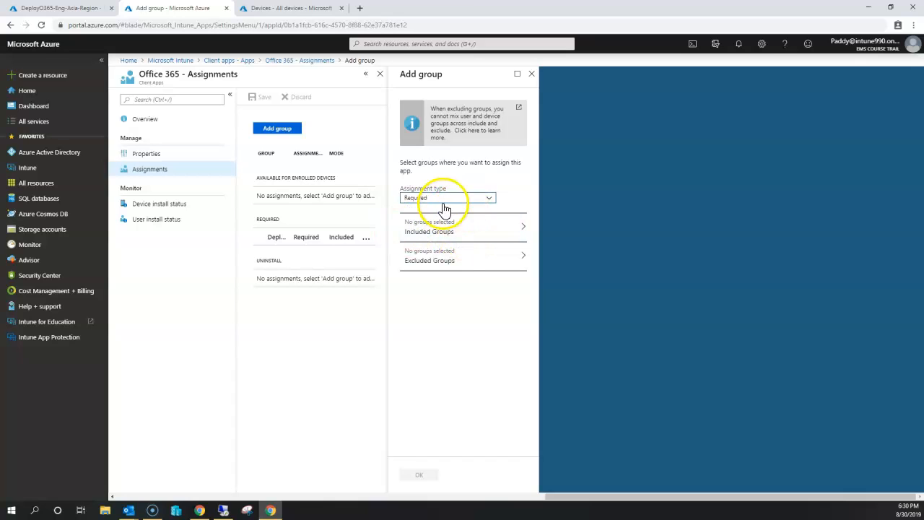
pyautogui.click(483, 230)
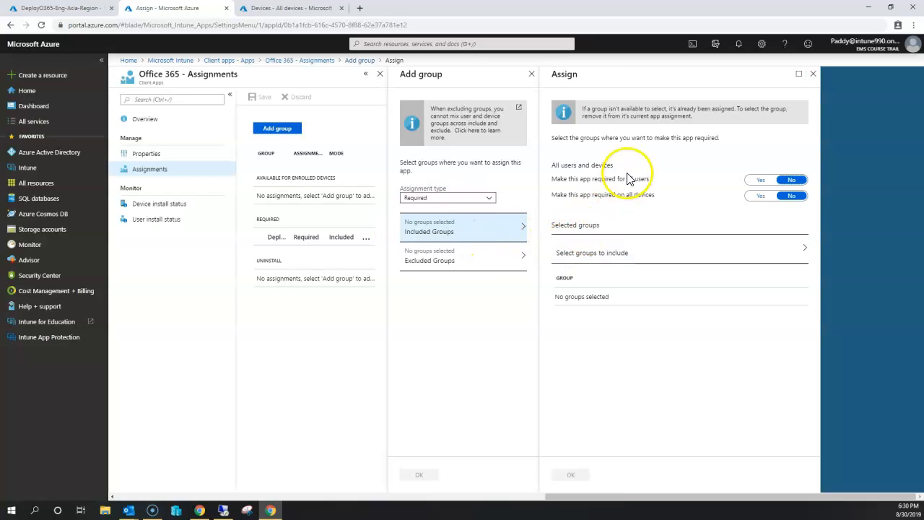
pyautogui.click(635, 256)
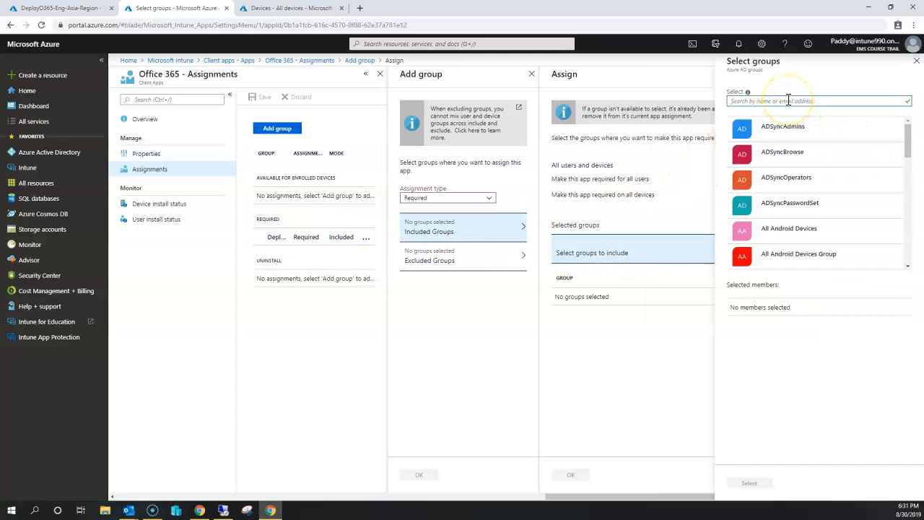
# Locate DeployO365-Eng-Asia-Region among the selectable groups, and discard the new assignment without selecting any group.
pyautogui.scroll(-3, 843, 202)
pyautogui.scroll(-5, 817, 229)
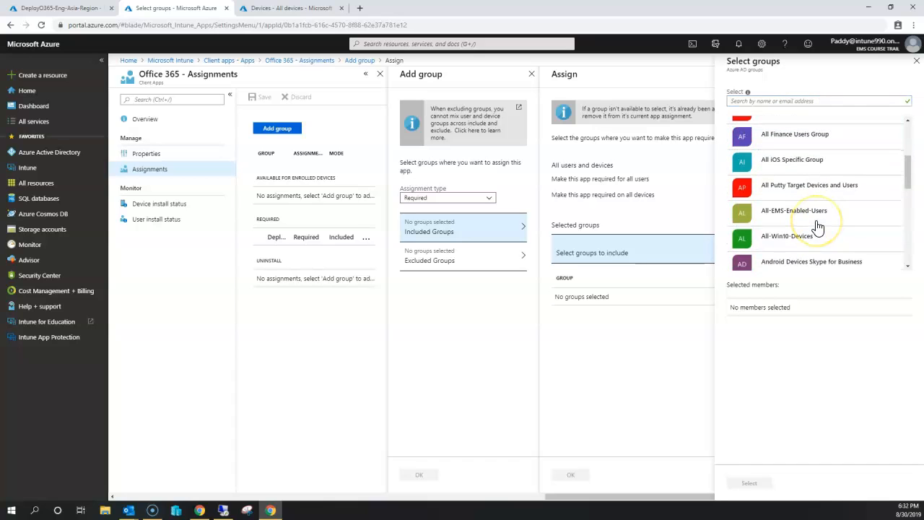
pyautogui.scroll(1, 807, 181)
pyautogui.moveTo(773, 196); pyautogui.dragTo(808, 193)
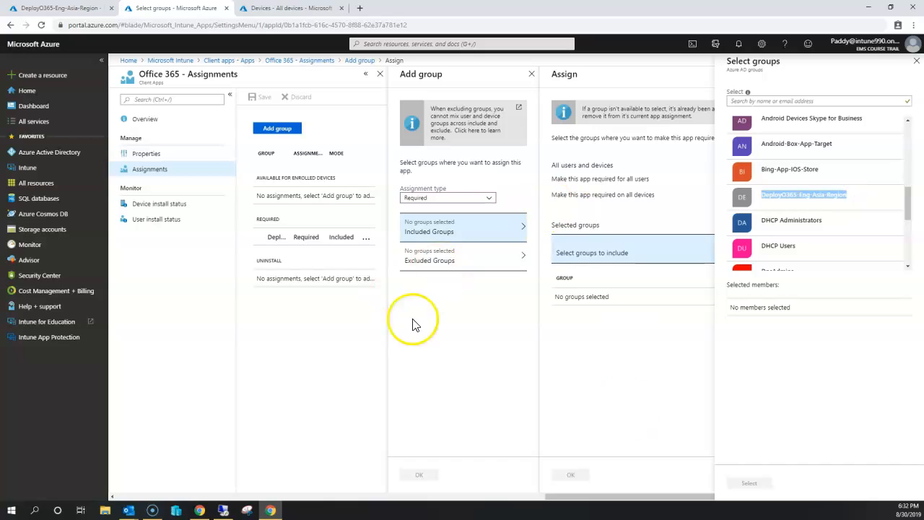
pyautogui.click(917, 61)
pyautogui.click(812, 74)
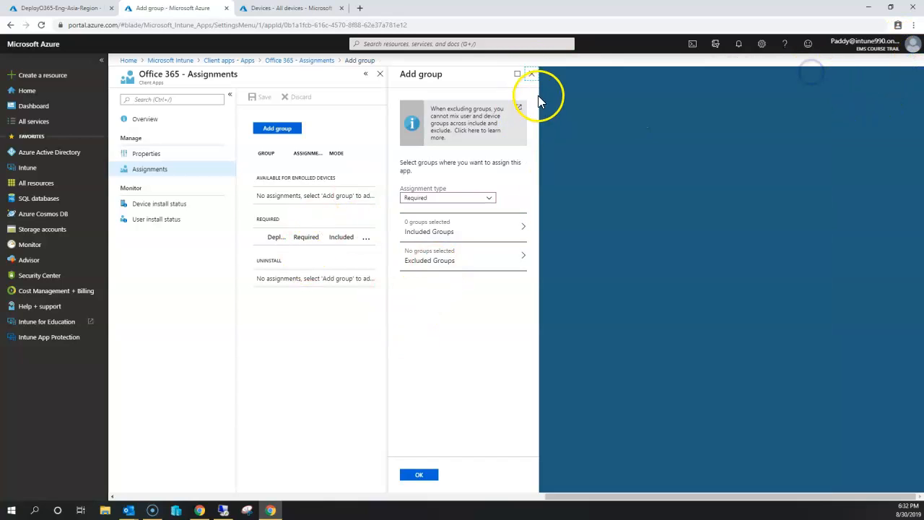
pyautogui.click(531, 75)
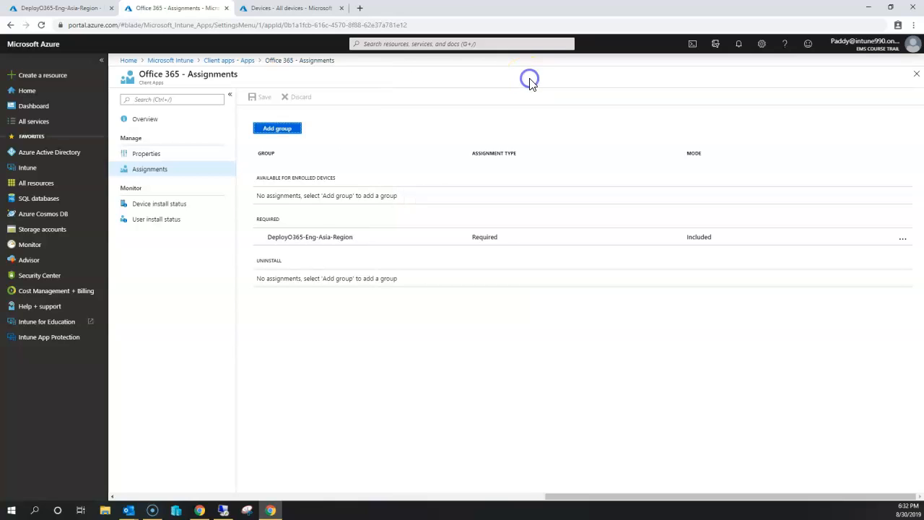
# Check the existing DeployO365-Eng-Asia-Region assignment and the device install status of the Office 365 app.
pyautogui.click(374, 231)
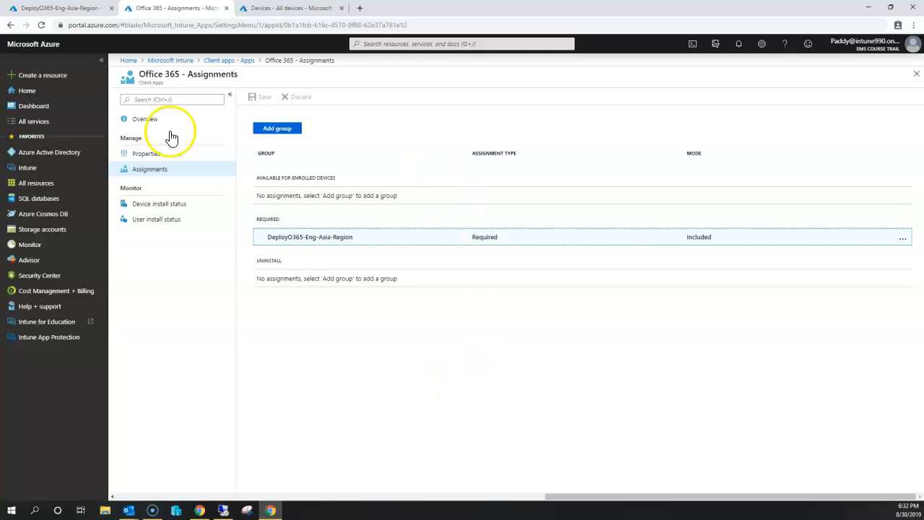
pyautogui.click(162, 205)
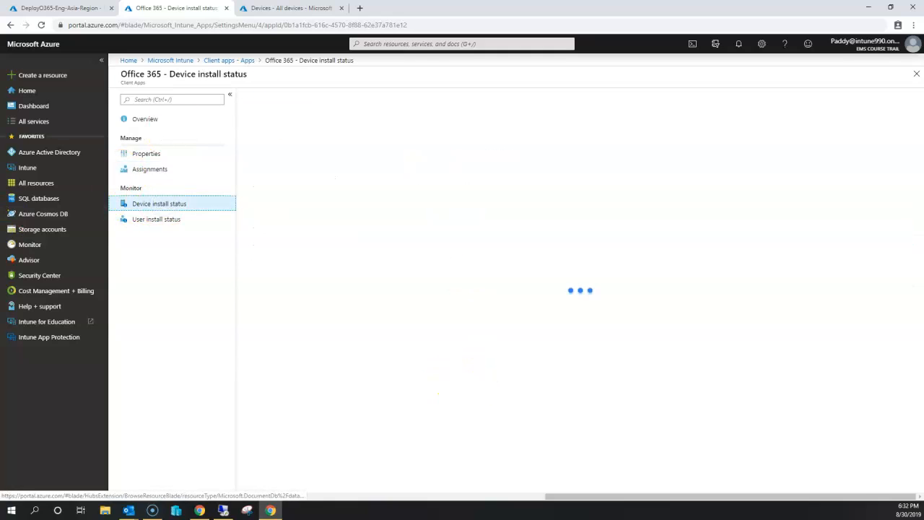
pyautogui.click(404, 265)
pyautogui.click(400, 282)
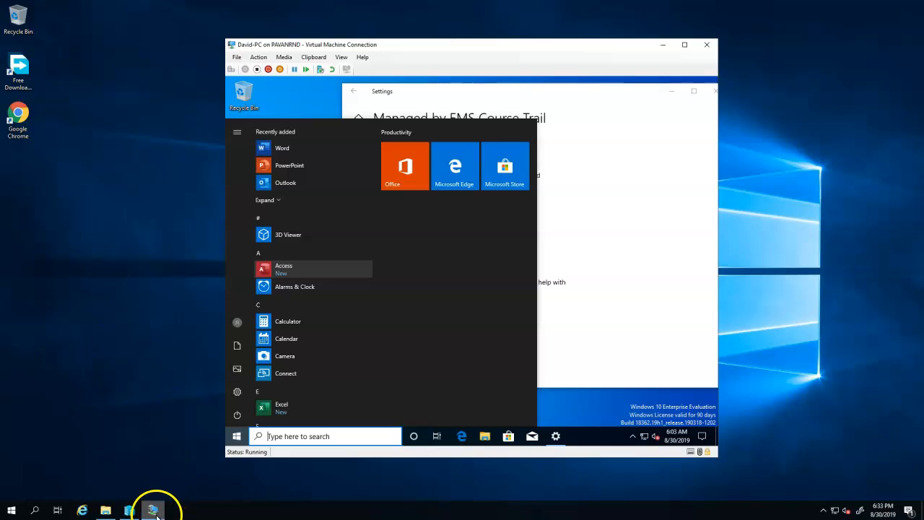
# Check the user, install status and last check-in time of DESKTOP-FO7EIGJ in the Office 365 device install status list.
pyautogui.moveTo(157, 514)
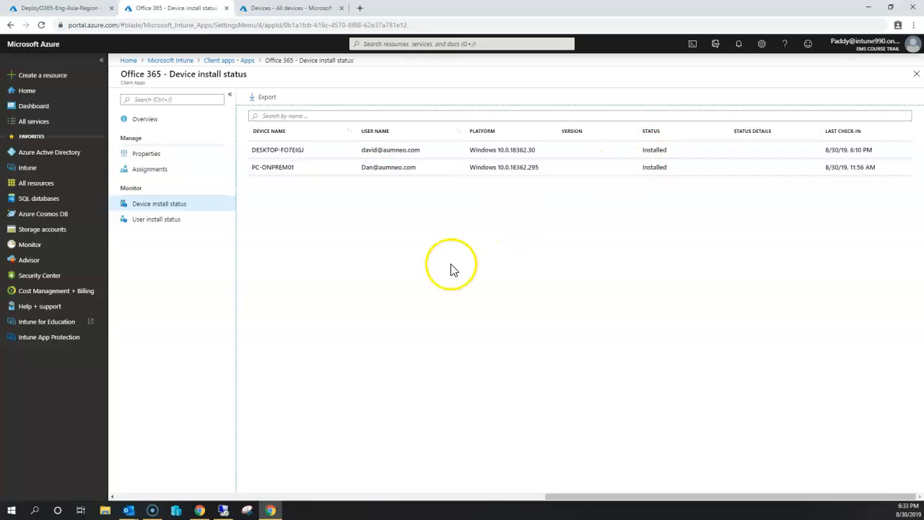
pyautogui.click(279, 151)
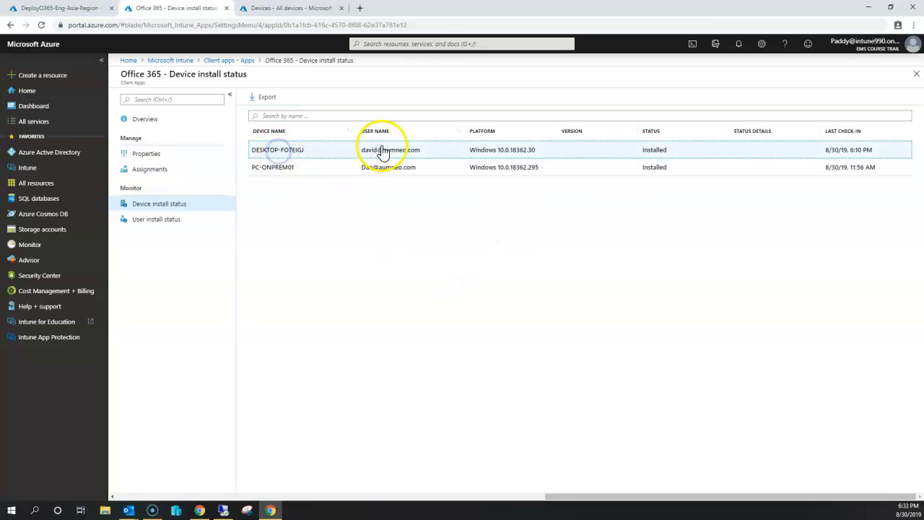
pyautogui.moveTo(826, 149); pyautogui.dragTo(865, 150)
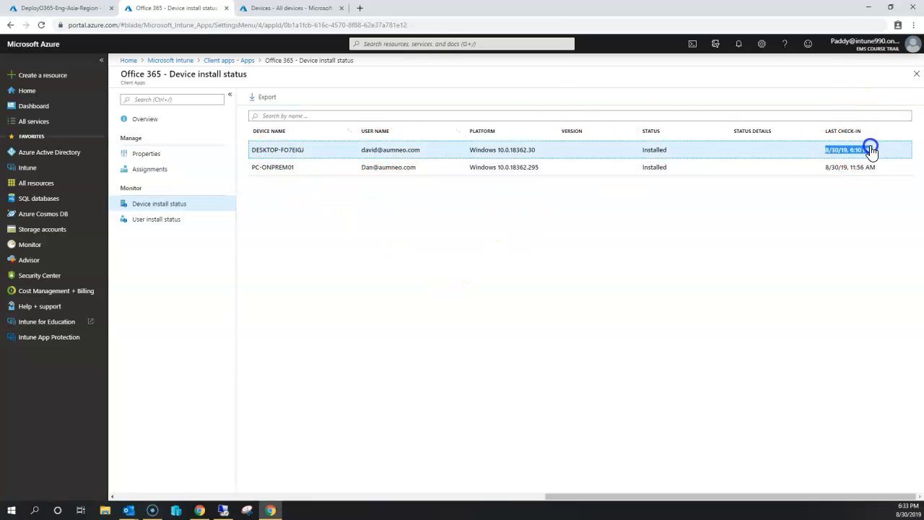
pyautogui.click(869, 153)
pyautogui.click(265, 150)
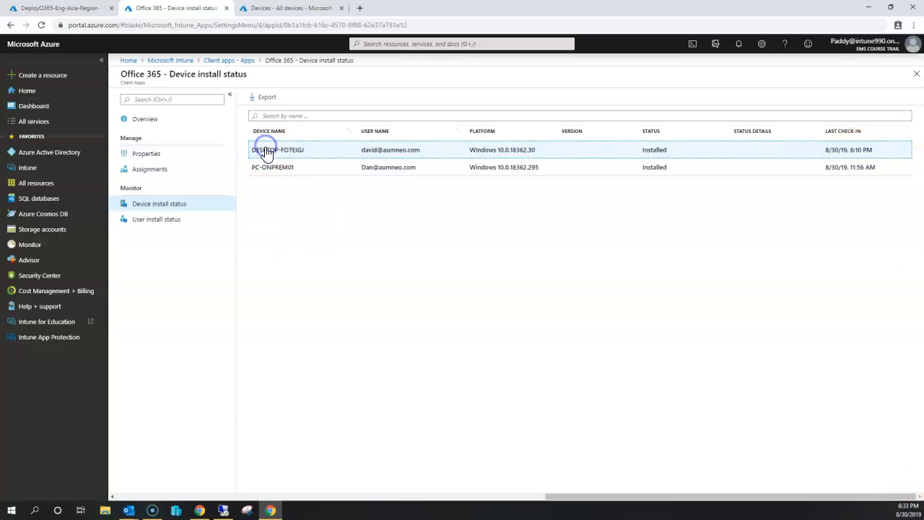
pyautogui.tripleClick(266, 150)
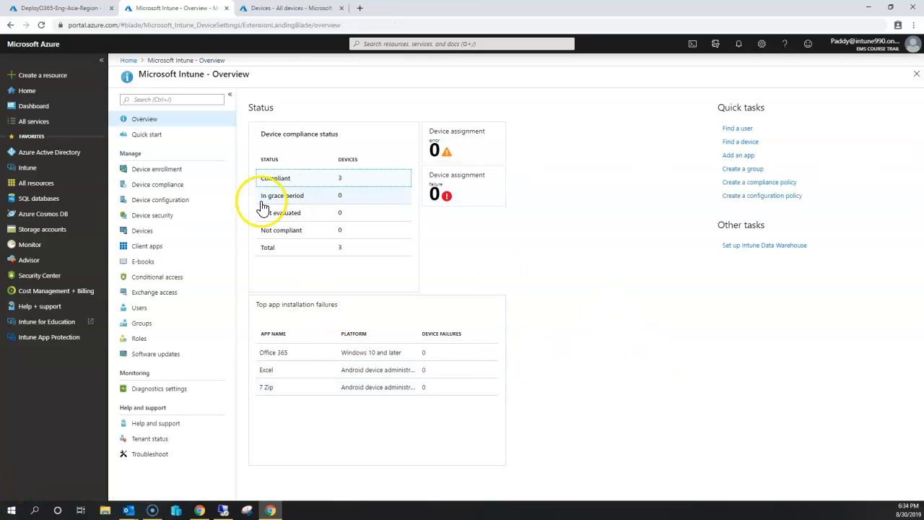
# Find DESKTOP-FO7EIGJ among the Intune-enrolled Windows devices and open the installation details of its managed Office 365 app.
pyautogui.click(153, 231)
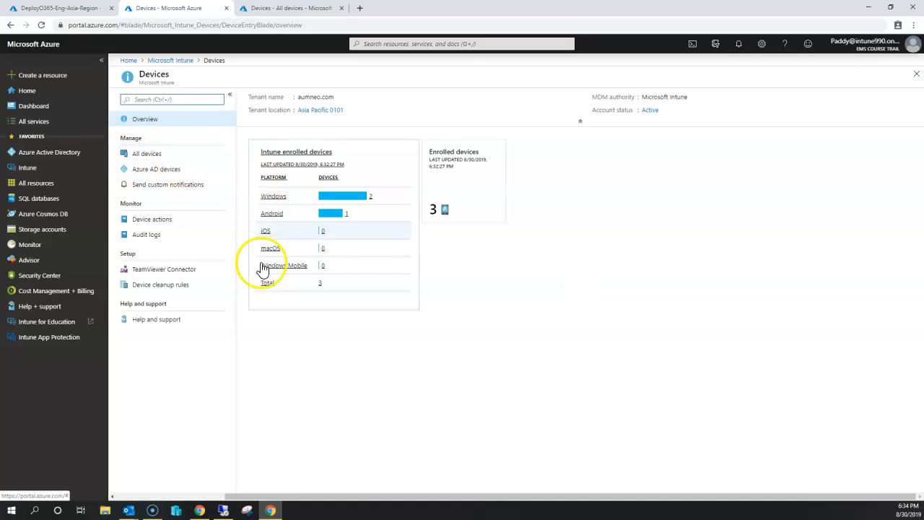
pyautogui.click(274, 198)
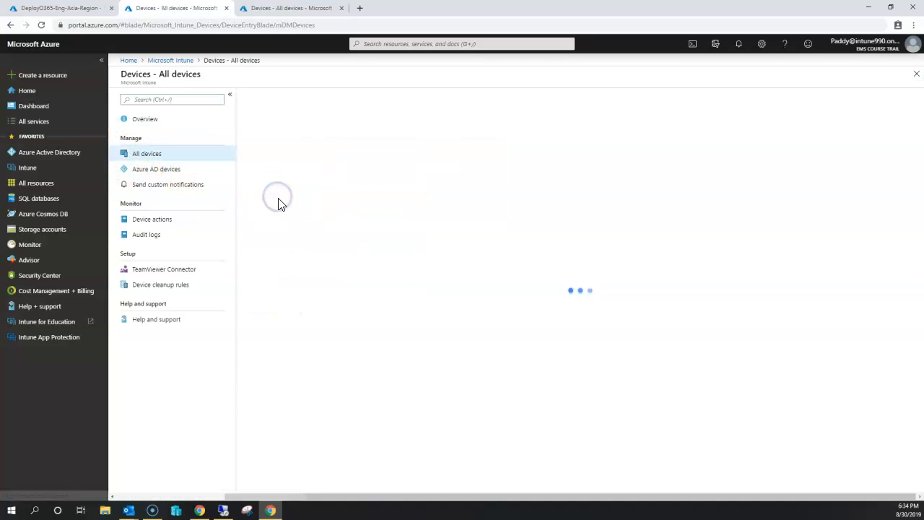
pyautogui.click(299, 191)
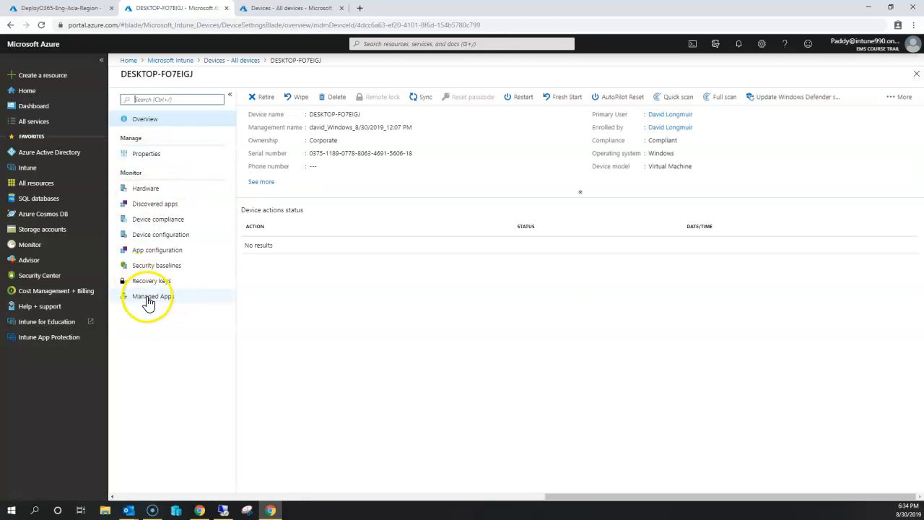
pyautogui.click(150, 297)
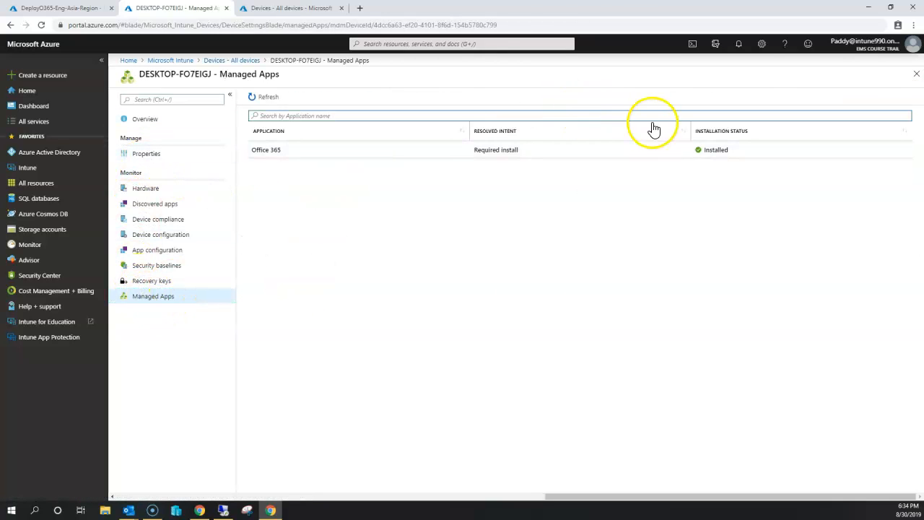
pyautogui.click(457, 154)
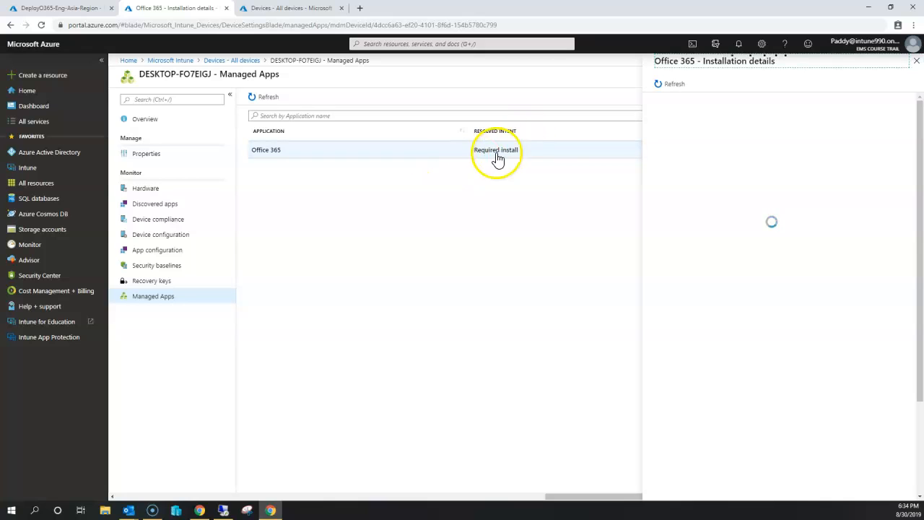
# Examine the Office 365 installation timeline, from application creation and group assignment through the install attempt to completion and last device check-in.
pyautogui.moveTo(749, 320); pyautogui.dragTo(673, 118)
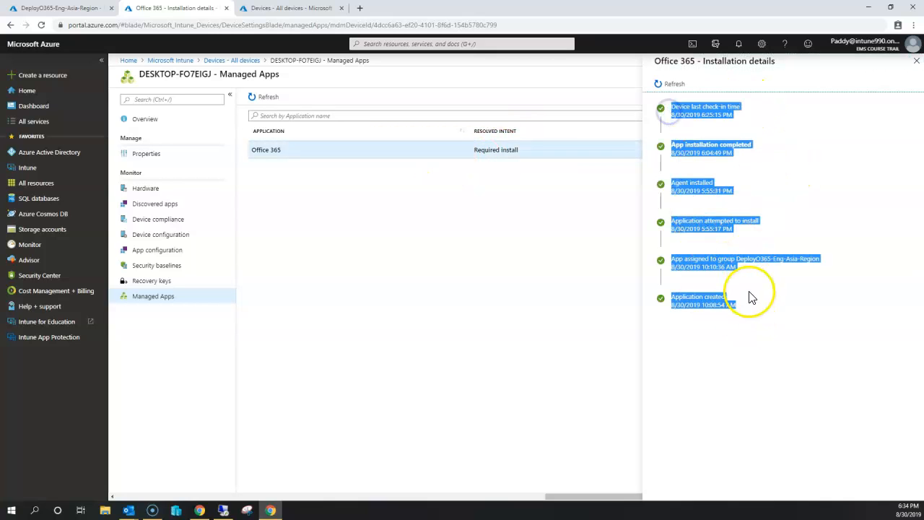
pyautogui.click(749, 292)
pyautogui.click(756, 302)
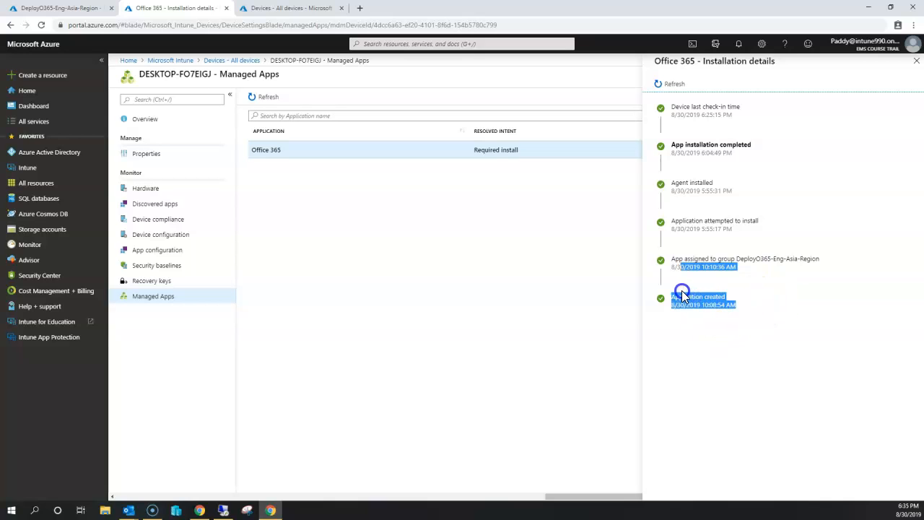
pyautogui.moveTo(677, 281); pyautogui.dragTo(678, 304)
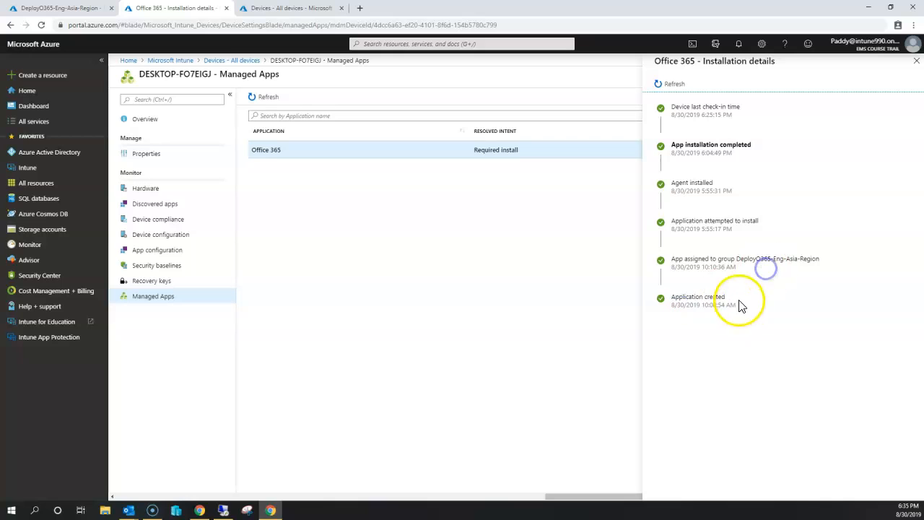
pyautogui.moveTo(736, 259); pyautogui.dragTo(830, 264)
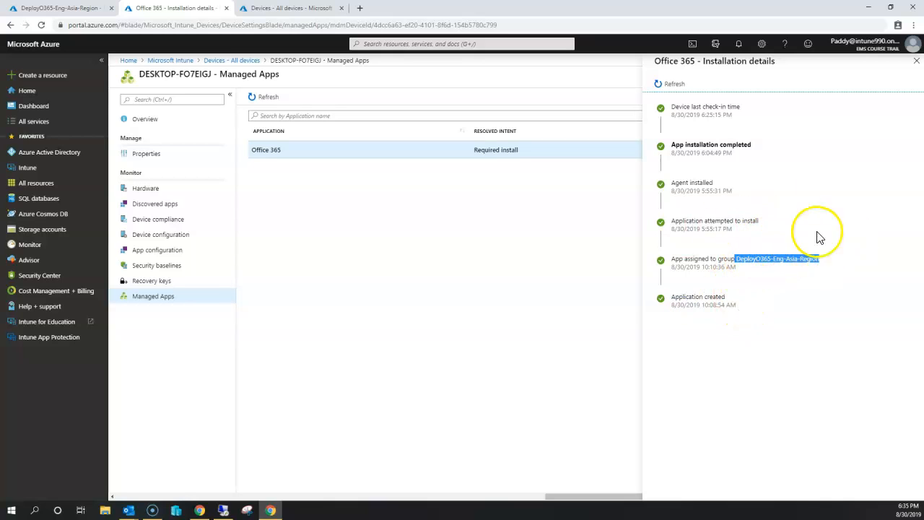
pyautogui.click(732, 192)
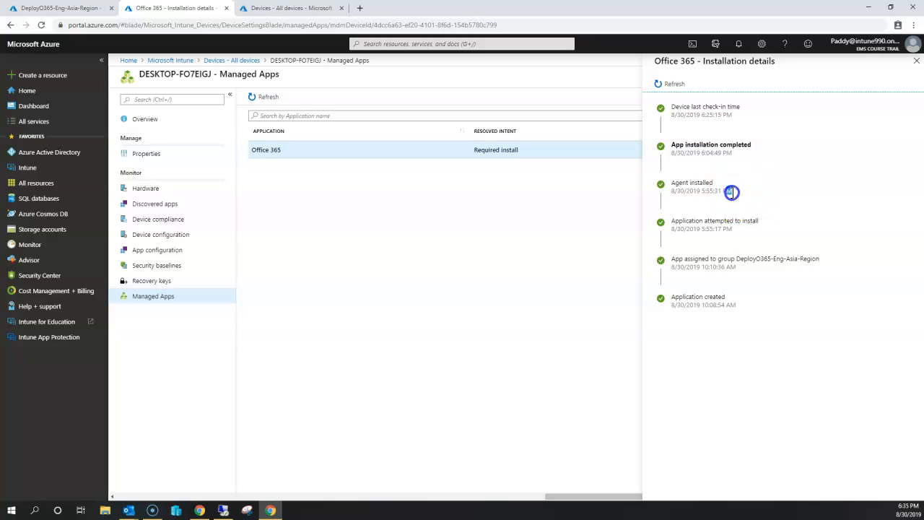
pyautogui.click(702, 152)
pyautogui.moveTo(706, 229); pyautogui.dragTo(658, 110)
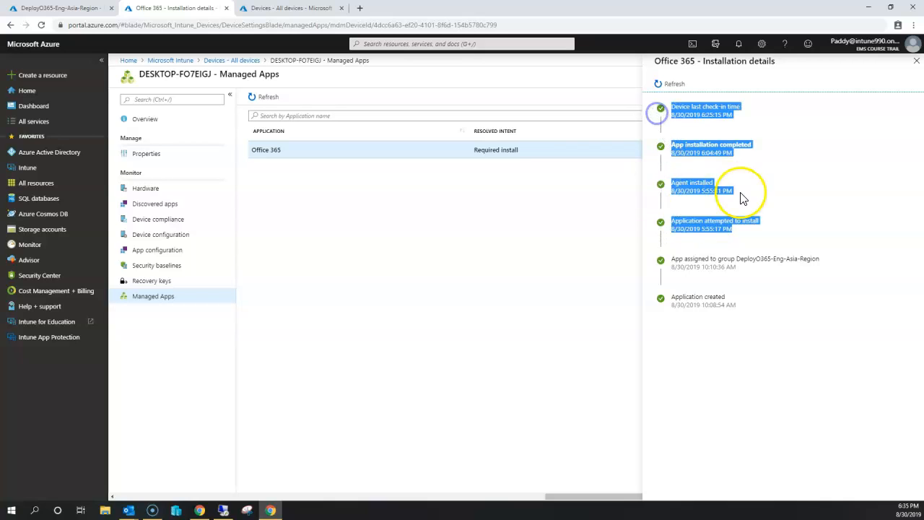
pyautogui.click(747, 234)
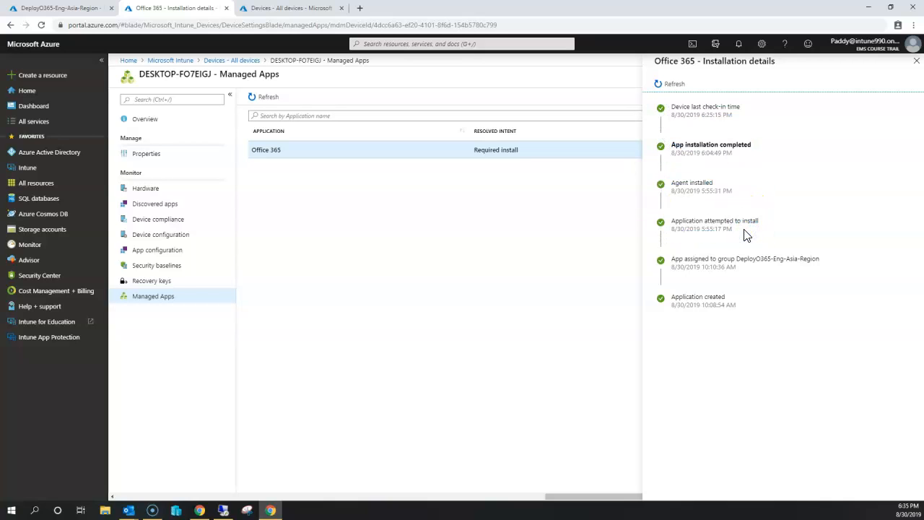